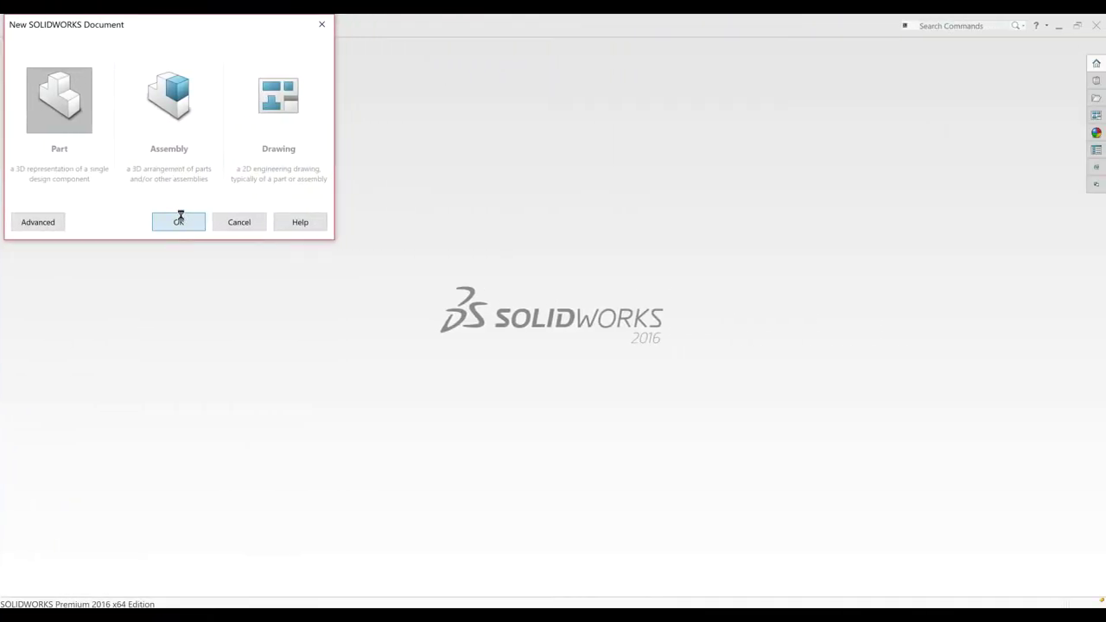
Step: Create a new part in MMGS units and start a sketch on the Right Plane
{"action": "left_click", "coordinate": [180, 221]}
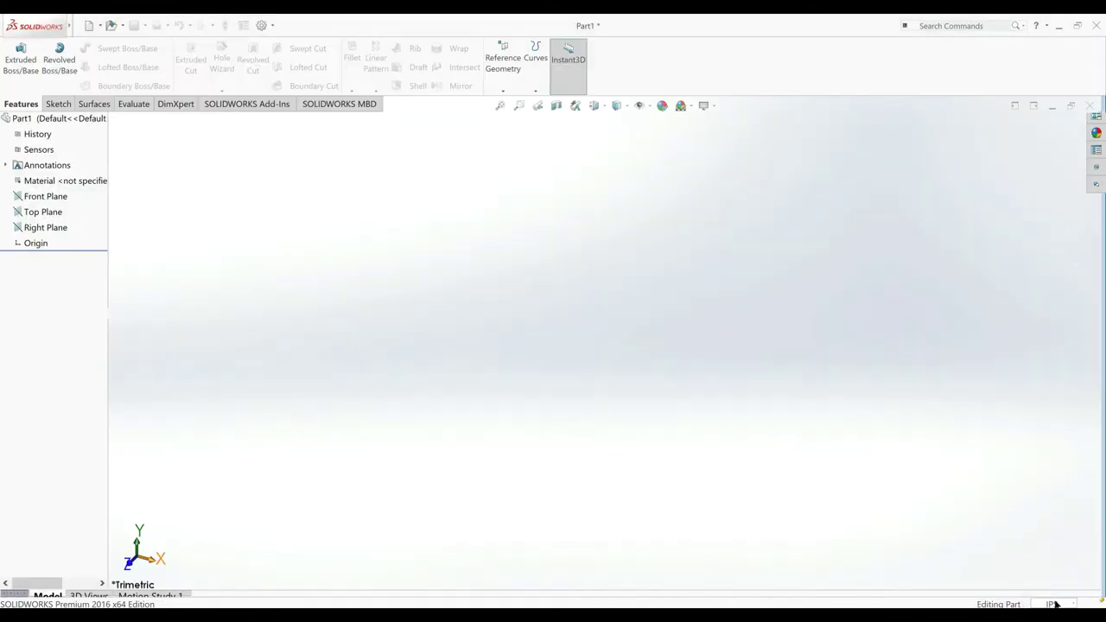
{"action": "left_click", "coordinate": [1053, 604]}
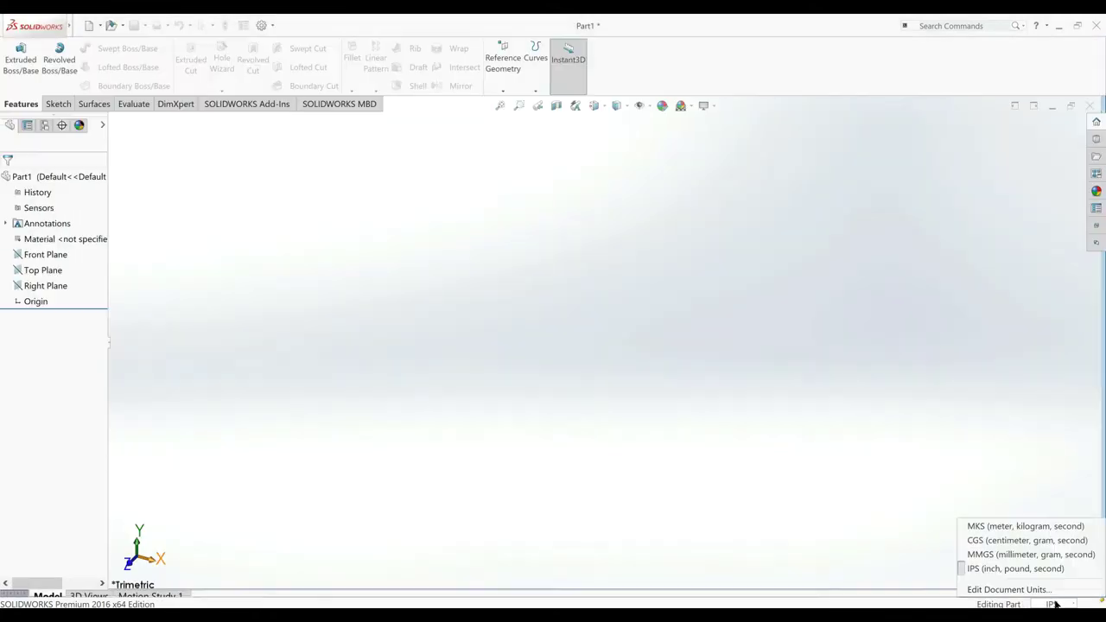
{"action": "left_click", "coordinate": [993, 554]}
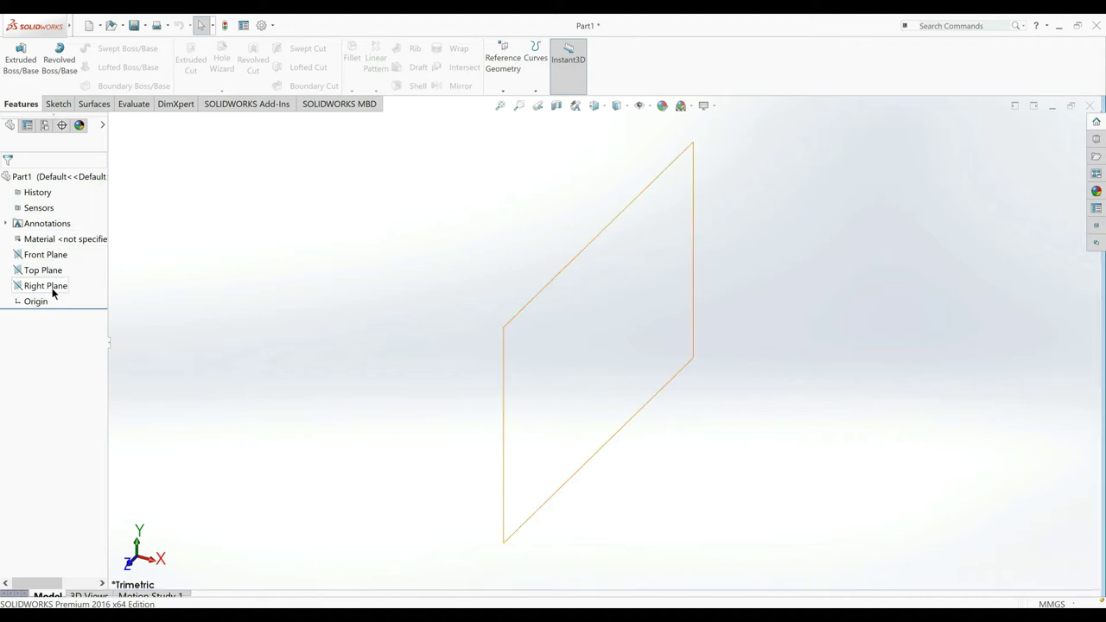
{"action": "left_click", "coordinate": [45, 285]}
{"action": "left_click", "coordinate": [93, 277]}
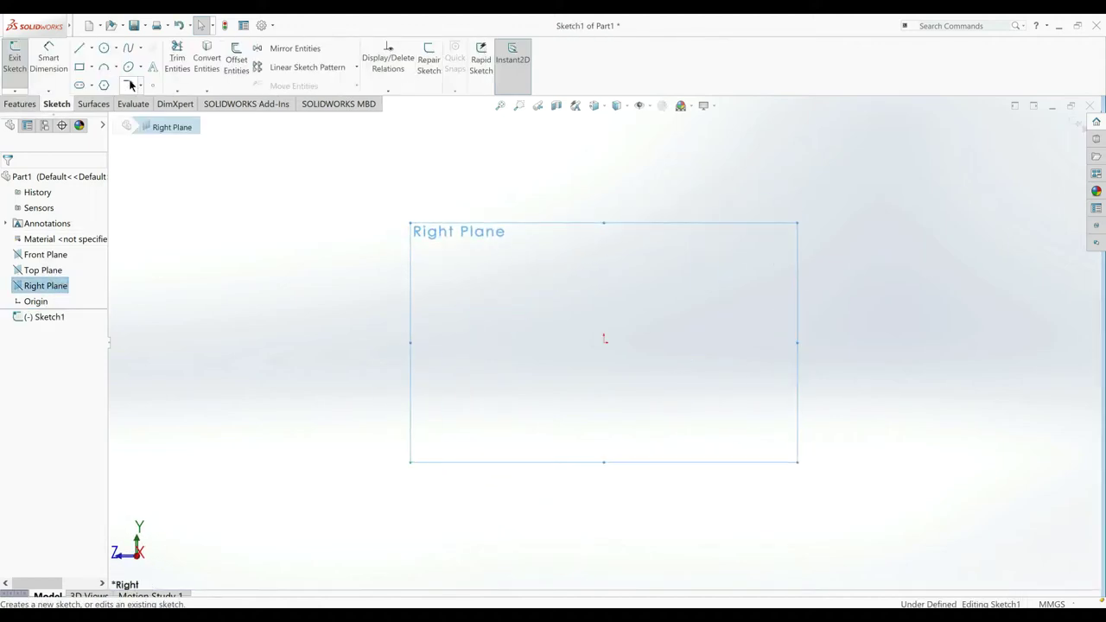
Step: Draw a three-point arc from above to below the origin, bulging to the right
{"action": "left_click", "coordinate": [103, 69]}
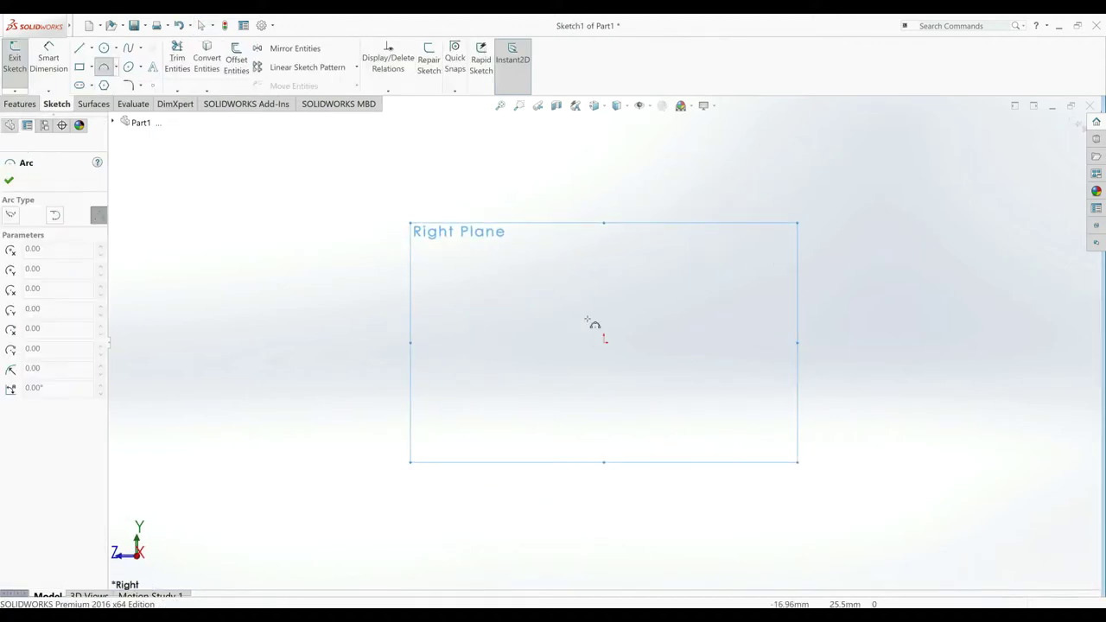
{"action": "left_click", "coordinate": [603, 278]}
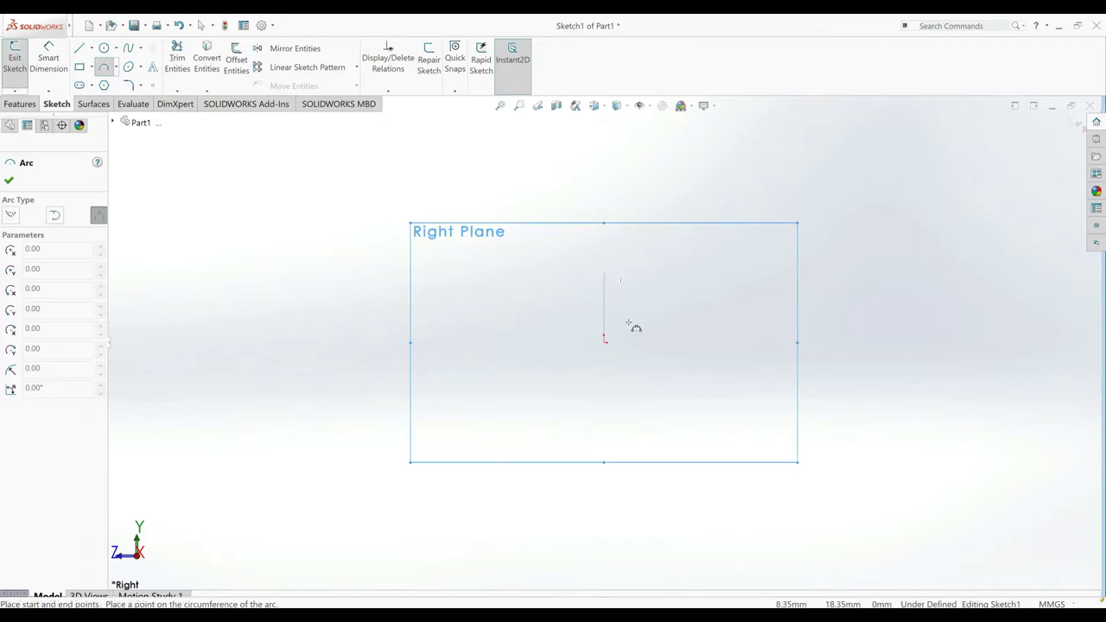
{"action": "left_click", "coordinate": [605, 404]}
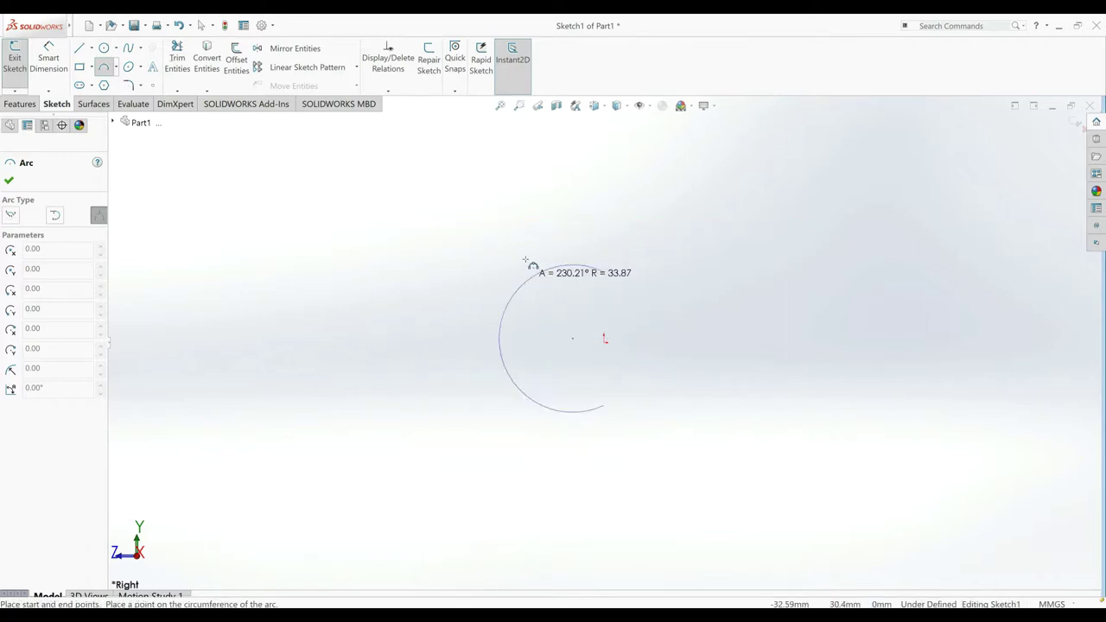
{"action": "left_click", "coordinate": [672, 332]}
{"action": "right_click", "coordinate": [484, 200]}
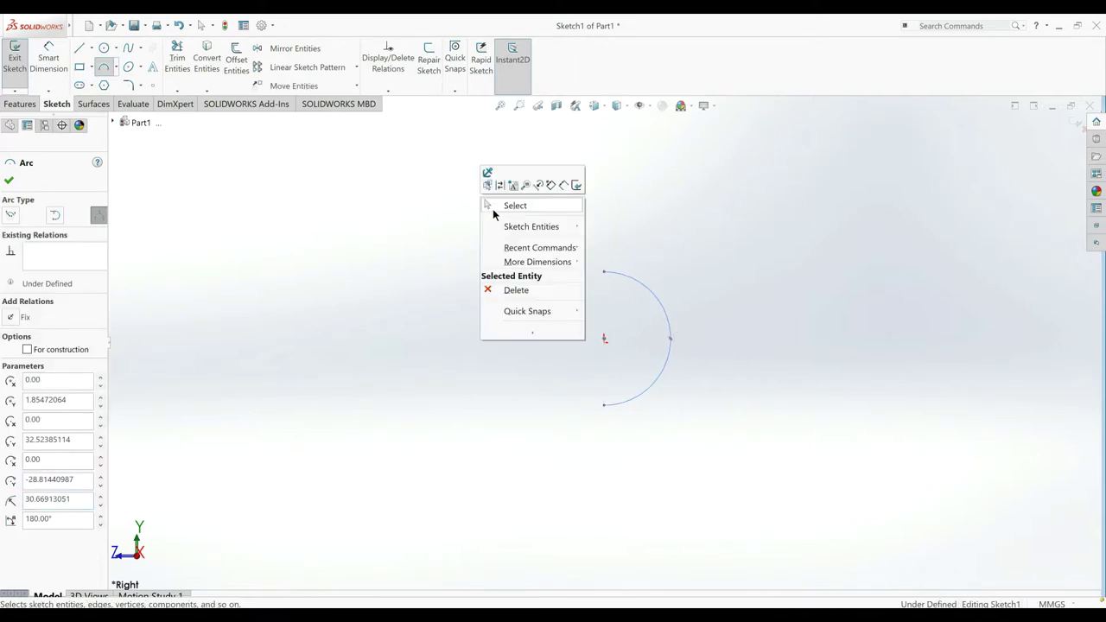
{"action": "left_click", "coordinate": [491, 207]}
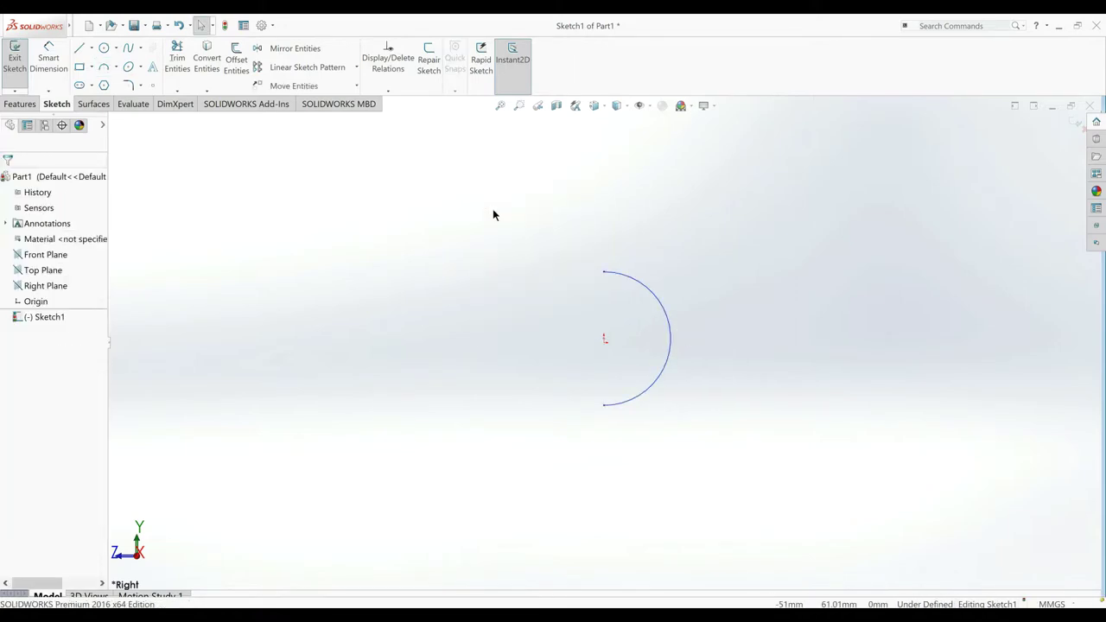
Step: Make the arc's centre point coincident with the origin
{"action": "left_click", "coordinate": [604, 340]}
{"action": "left_click", "coordinate": [605, 342], "text": "ctrl"}
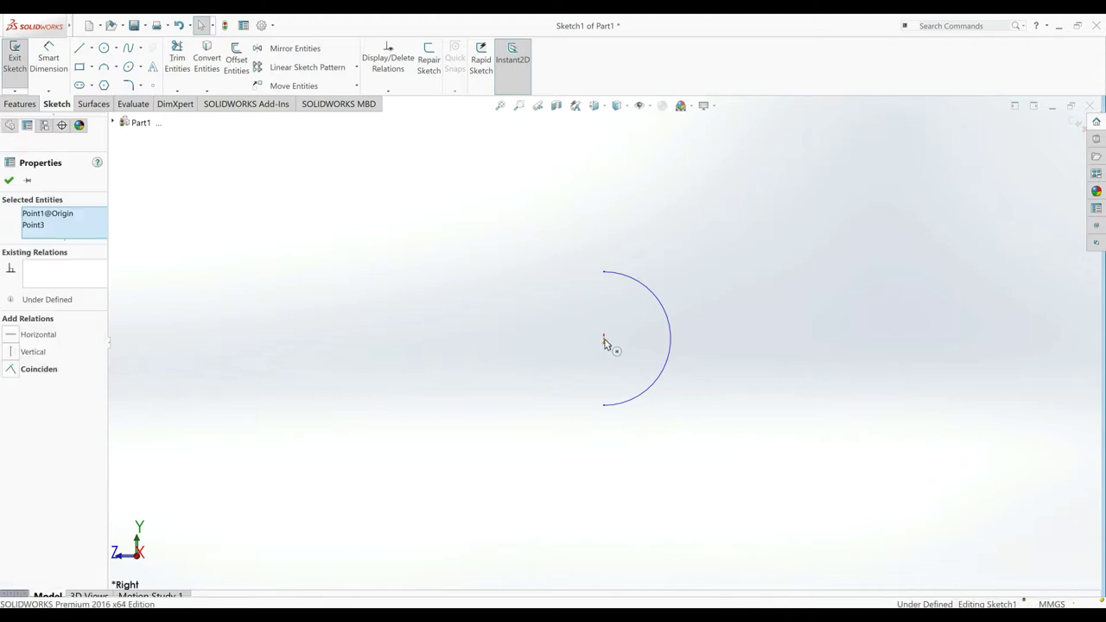
{"action": "left_click", "coordinate": [603, 341]}
{"action": "left_click", "coordinate": [604, 341], "text": "ctrl"}
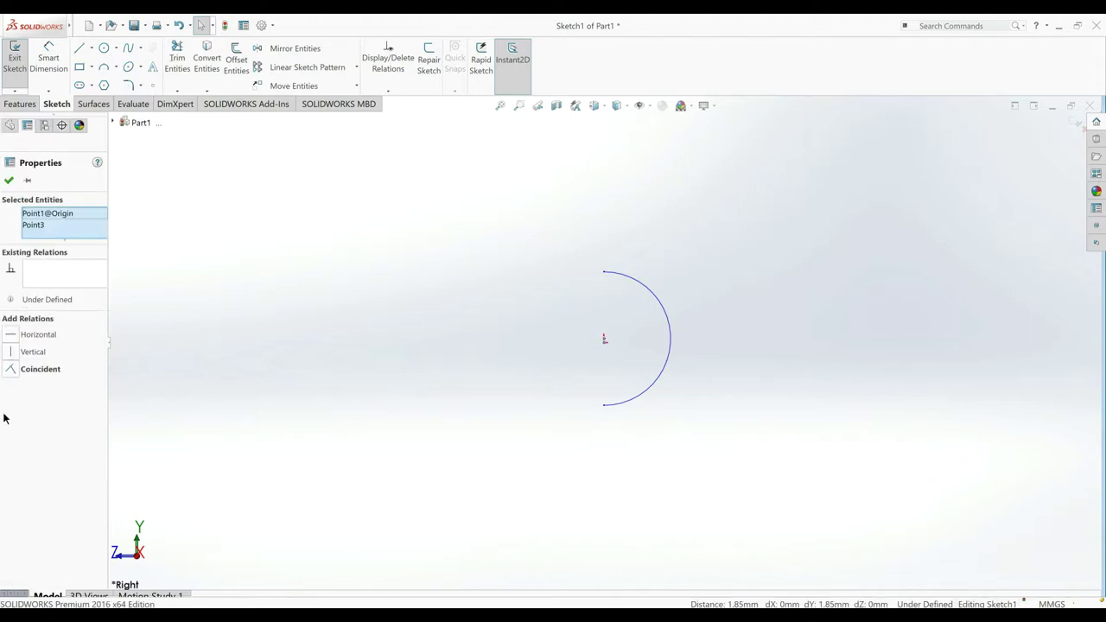
{"action": "left_click", "coordinate": [10, 369]}
{"action": "left_click", "coordinate": [9, 180]}
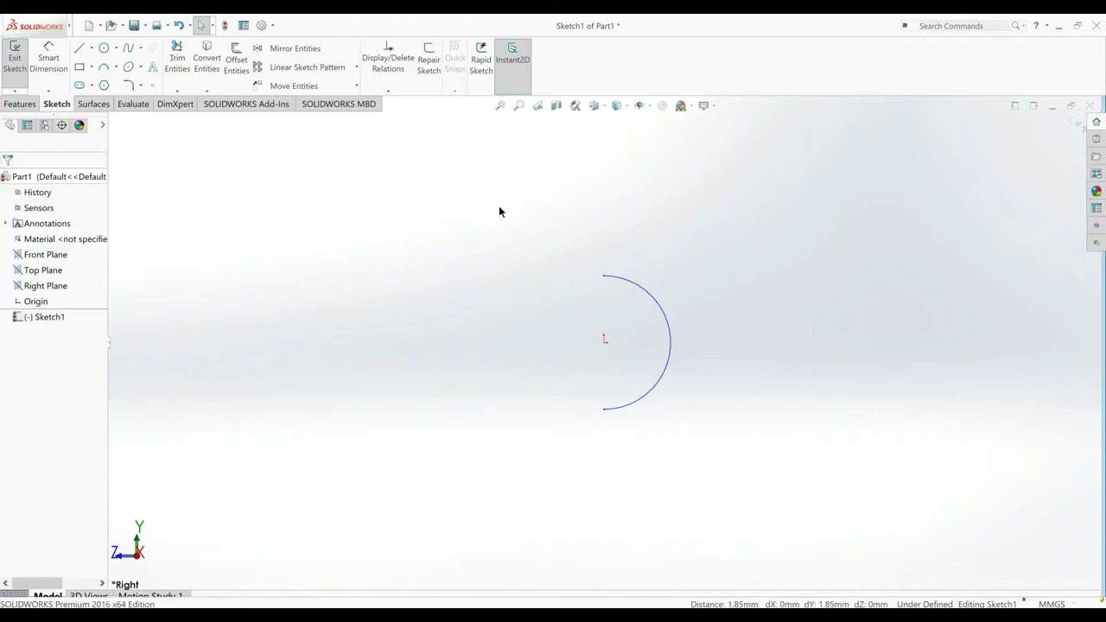
{"action": "left_click", "coordinate": [49, 61]}
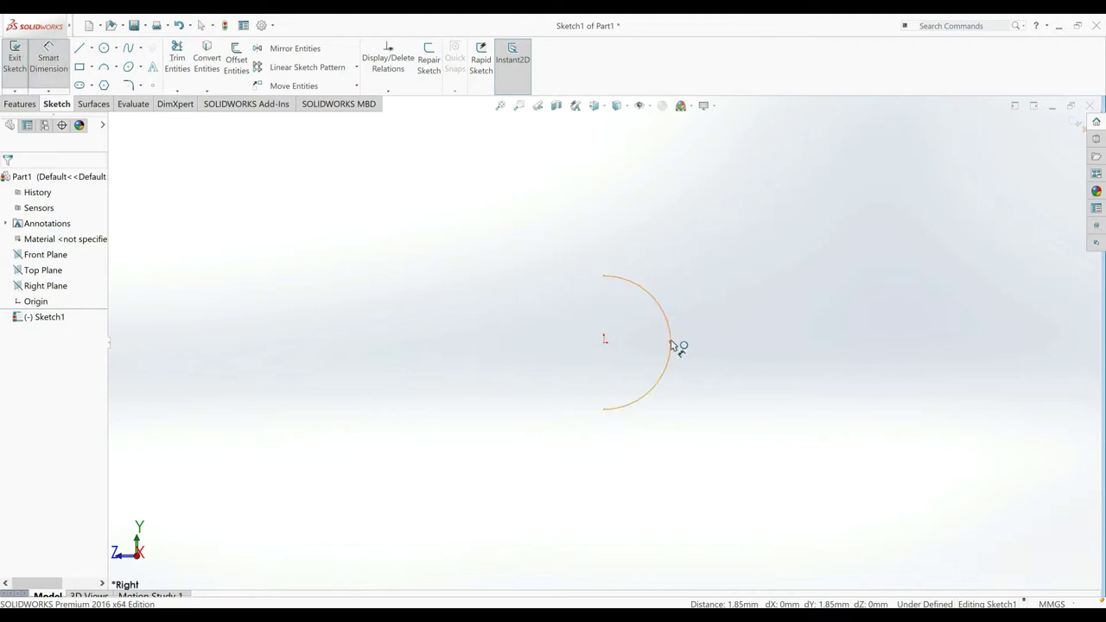
Step: Draw a vertical line joining the arc's endpoints and dimension it 50 mm
{"action": "left_click", "coordinate": [79, 49]}
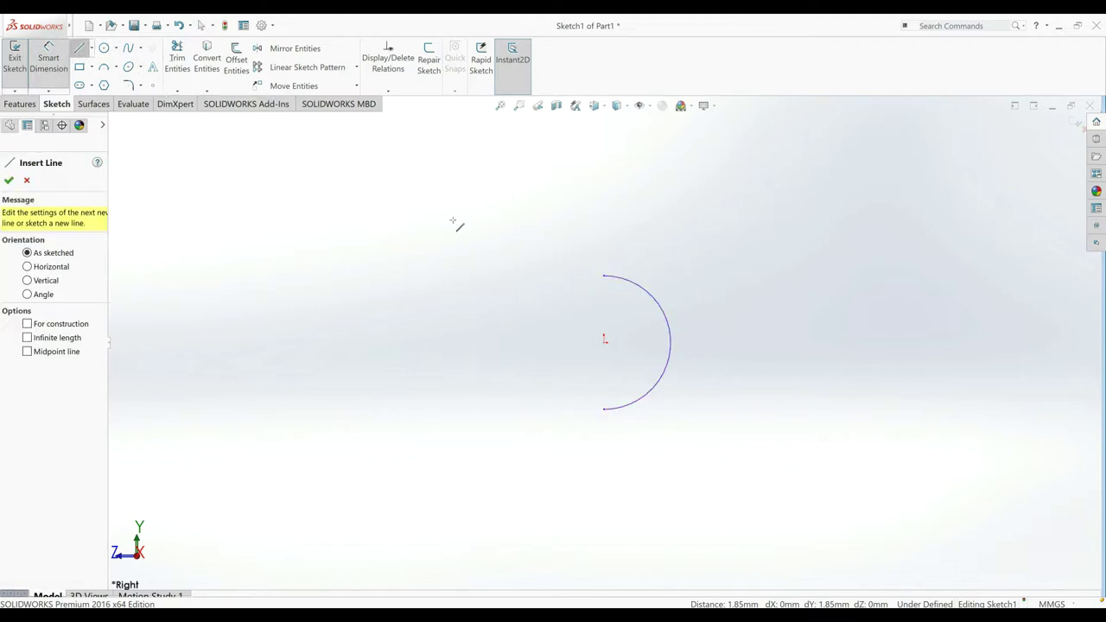
{"action": "left_click", "coordinate": [605, 277]}
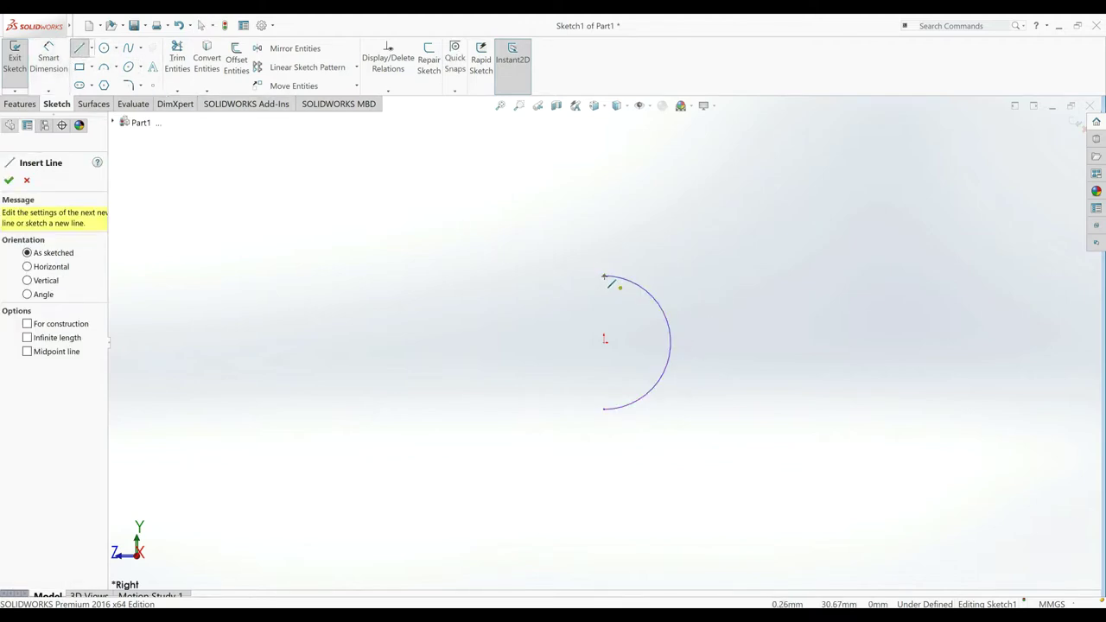
{"action": "left_click", "coordinate": [605, 409]}
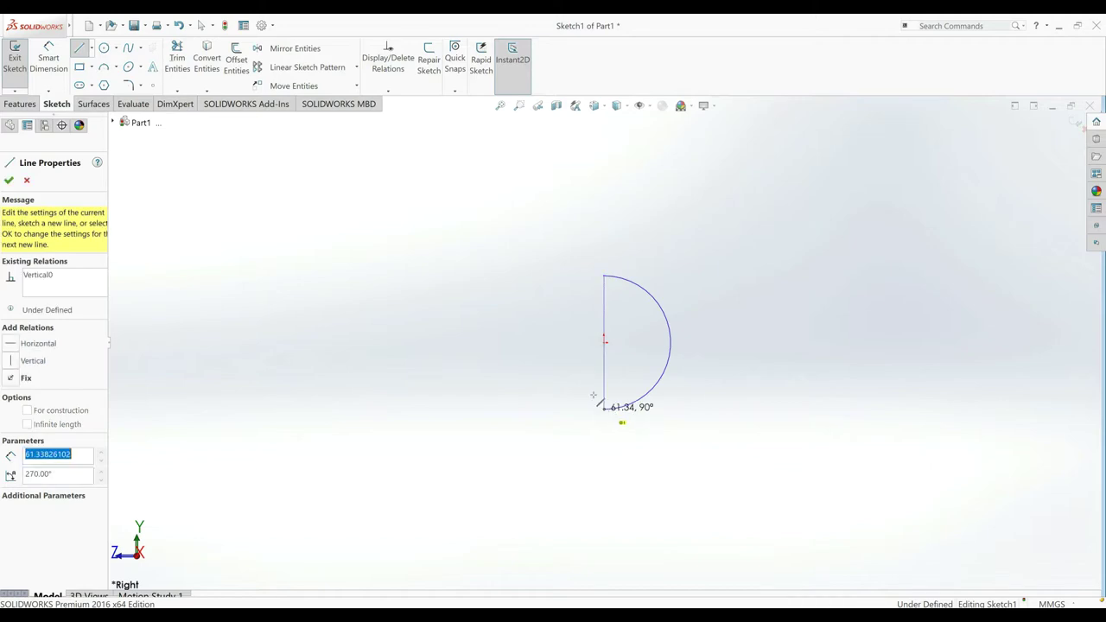
{"action": "right_click", "coordinate": [445, 292]}
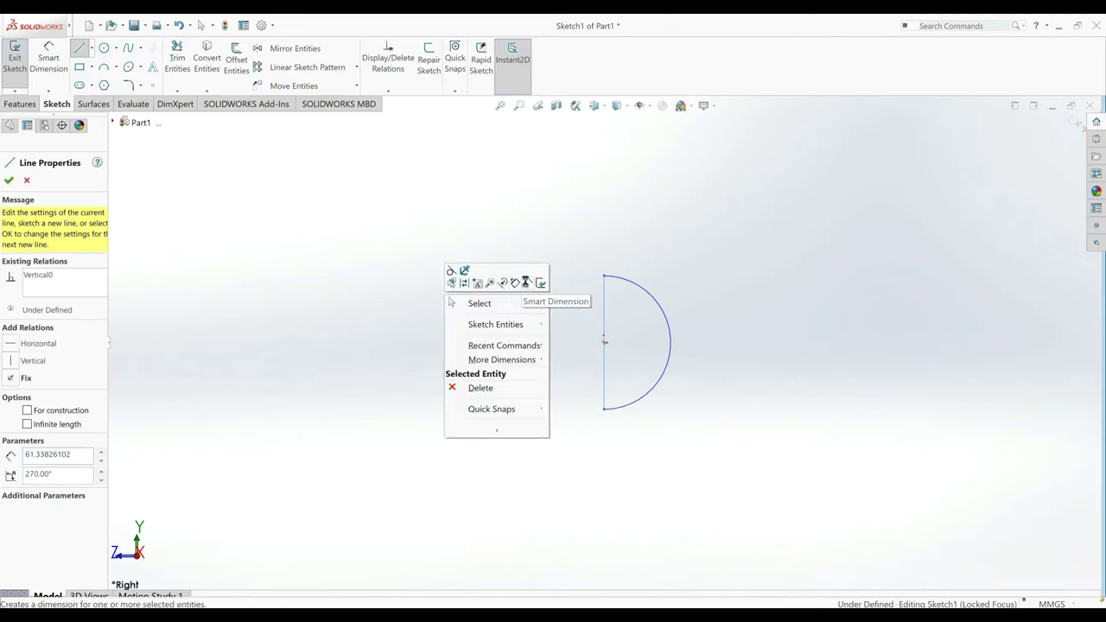
{"action": "left_click", "coordinate": [527, 284]}
{"action": "left_click", "coordinate": [605, 311]}
{"action": "left_click", "coordinate": [494, 316]}
{"action": "type", "text": "50"}
{"action": "key", "text": "Return"}
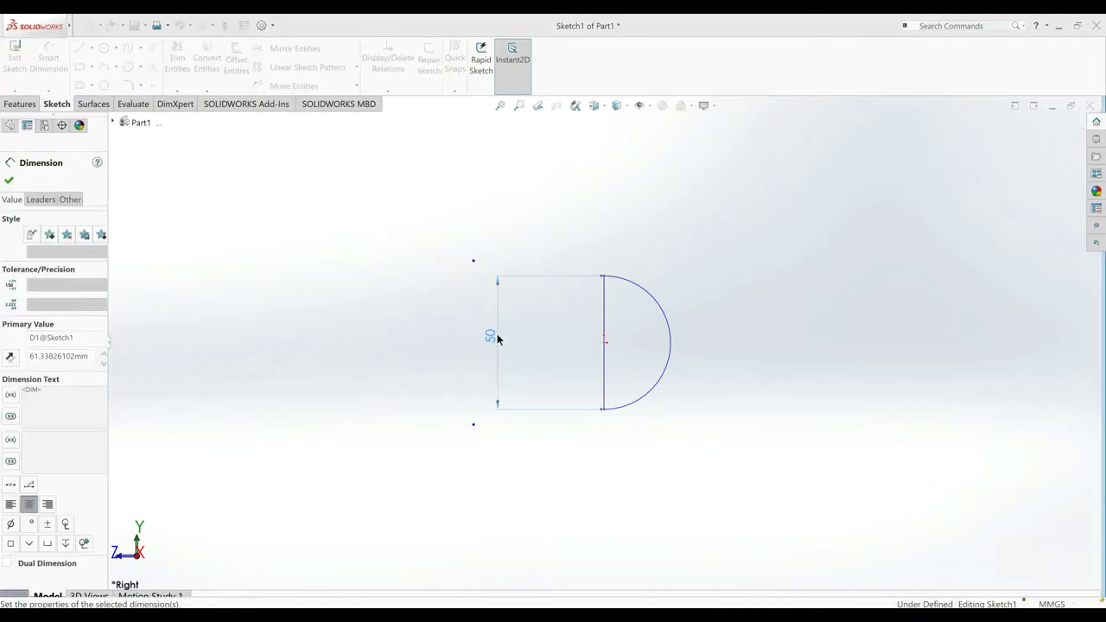
{"action": "left_click", "coordinate": [9, 182]}
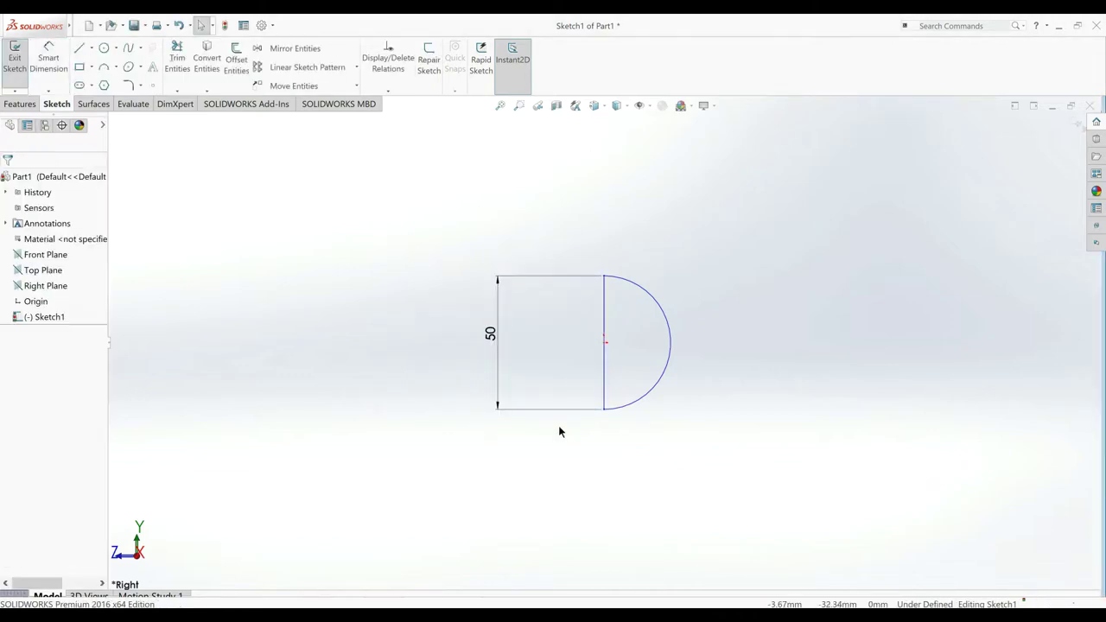
Step: Align the line's endpoints and the origin vertically to fully define the sketch, then exit it
{"action": "left_click", "coordinate": [604, 408]}
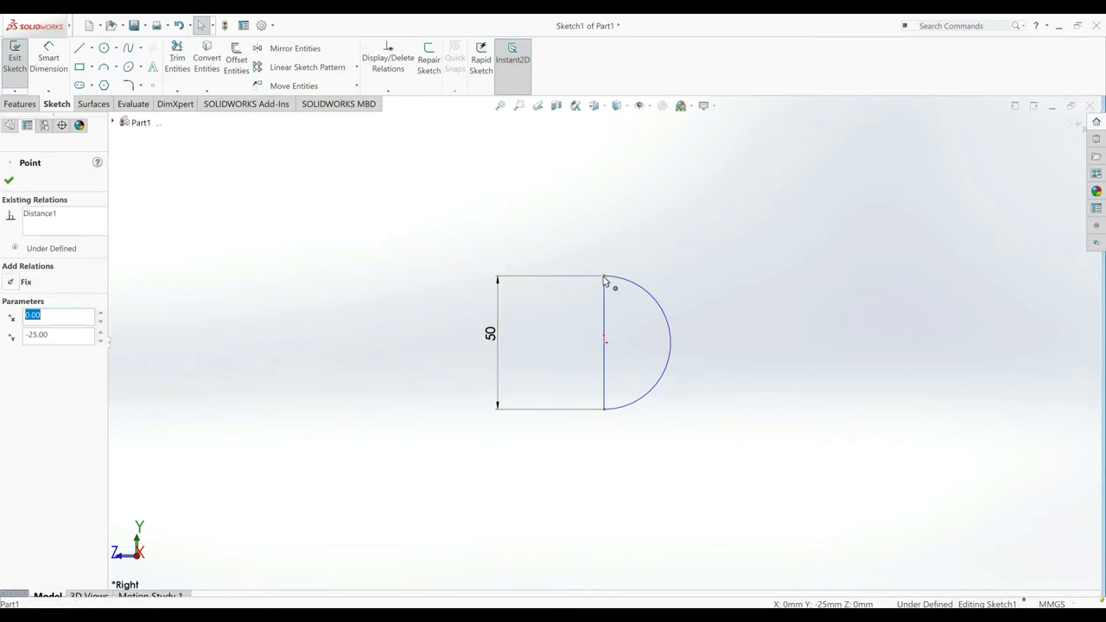
{"action": "left_click", "coordinate": [604, 277], "text": "ctrl"}
{"action": "left_click", "coordinate": [604, 343], "text": "ctrl"}
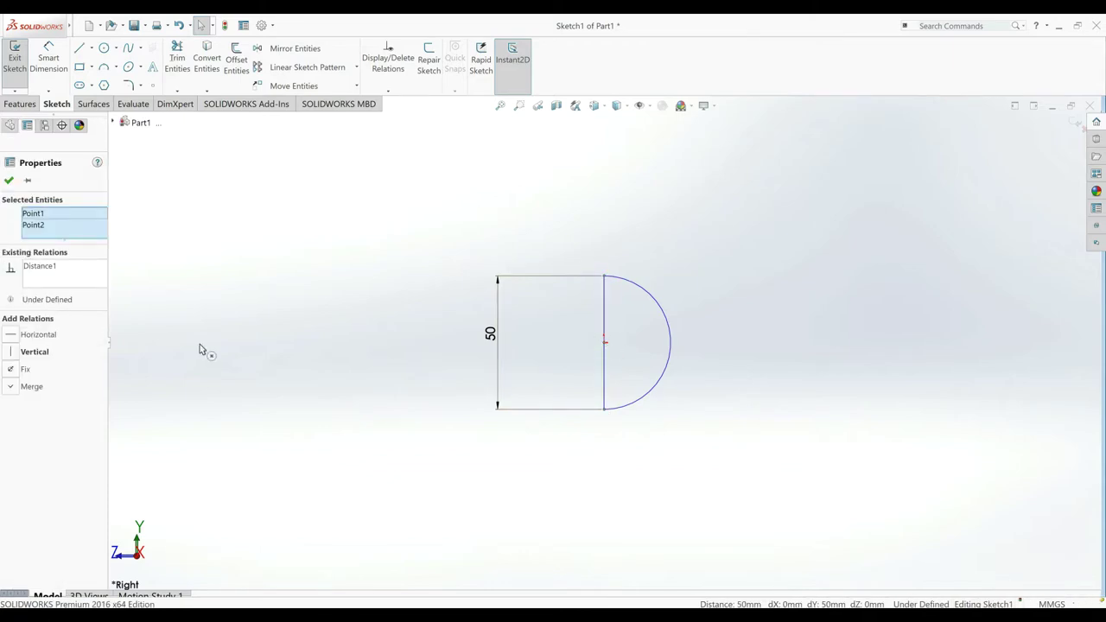
{"action": "left_click", "coordinate": [18, 364]}
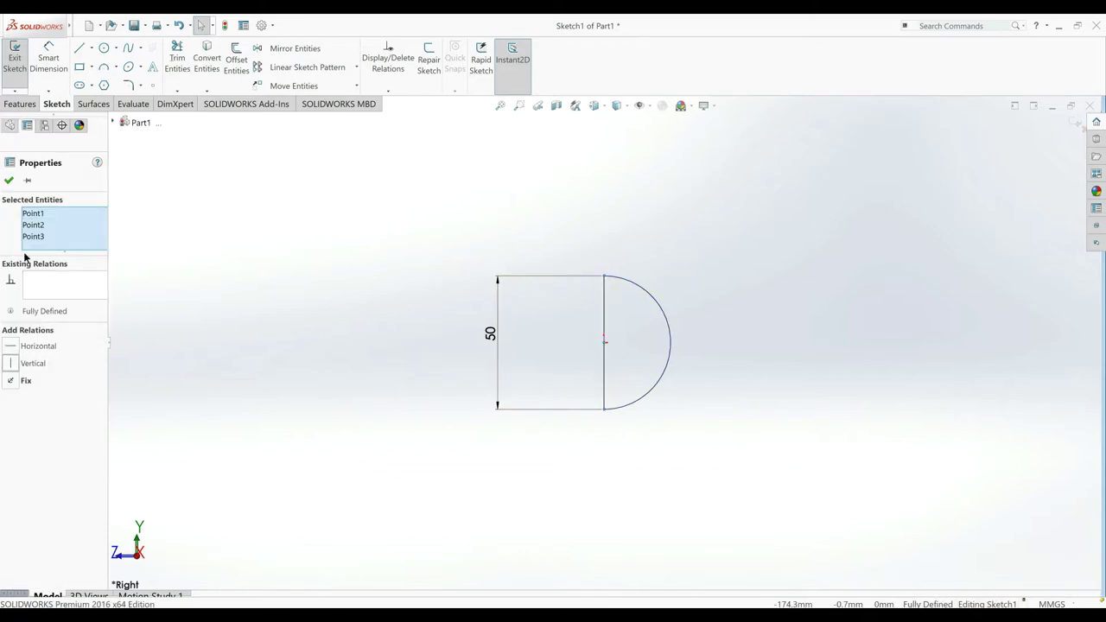
{"action": "left_click", "coordinate": [7, 180]}
{"action": "left_click", "coordinate": [14, 54]}
{"action": "left_click", "coordinate": [21, 104]}
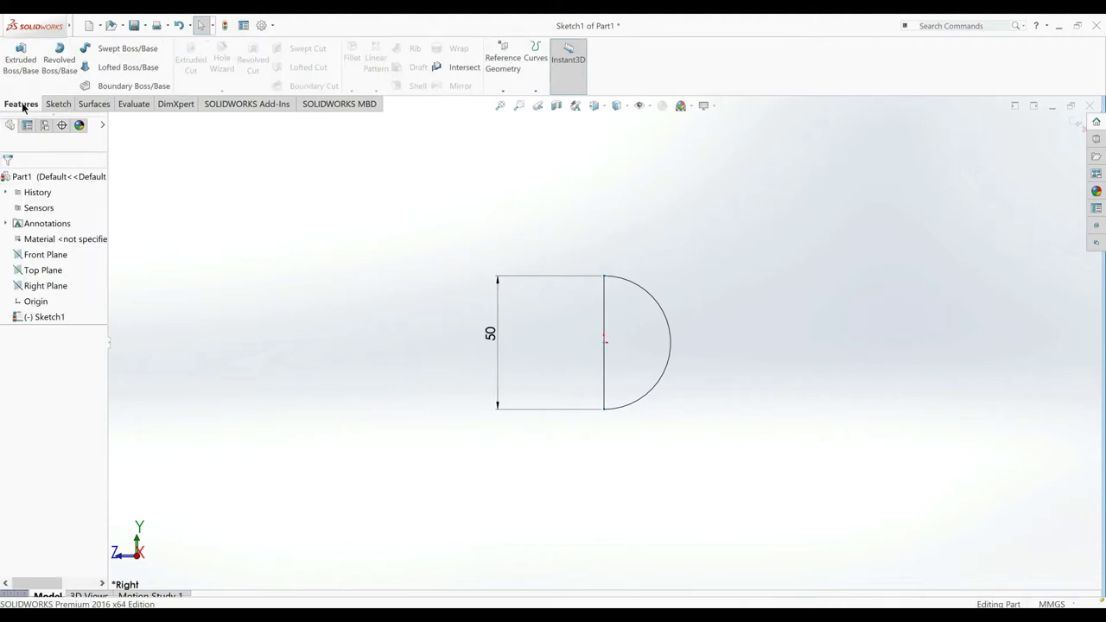
Step: Revolve Sketch1 360° about the vertical line into a solid sphere
{"action": "left_click", "coordinate": [58, 60]}
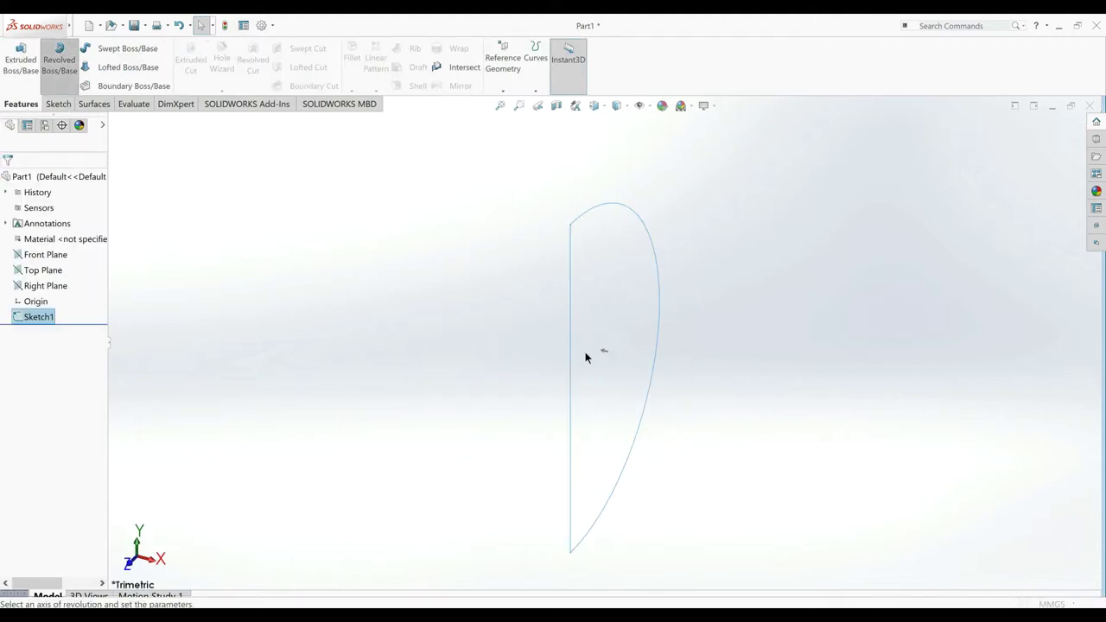
{"action": "left_click", "coordinate": [571, 373]}
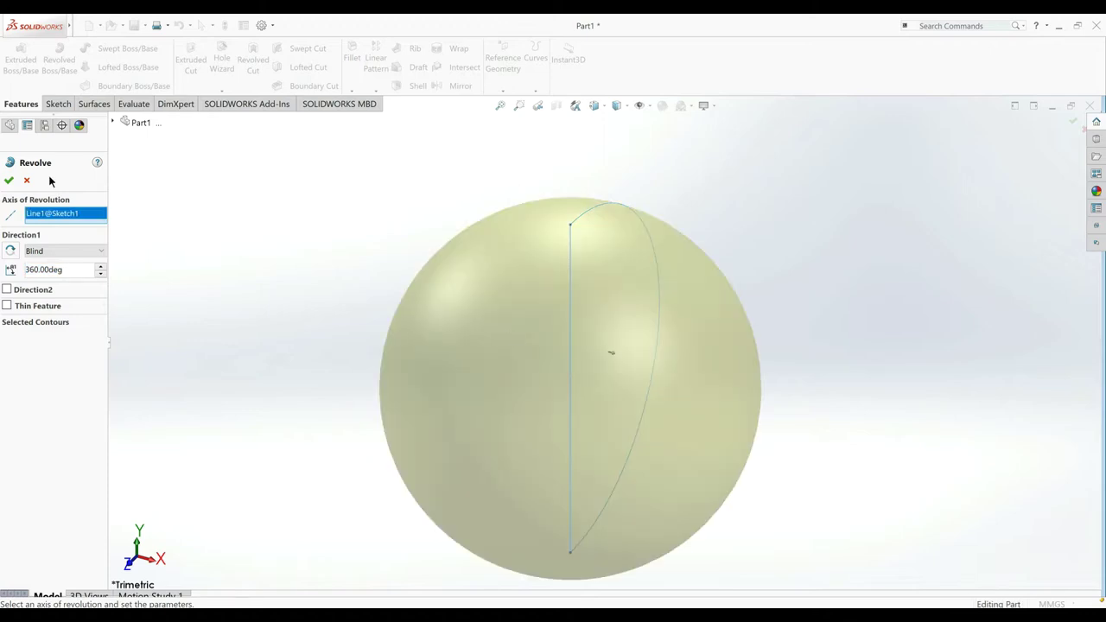
{"action": "left_click", "coordinate": [7, 181]}
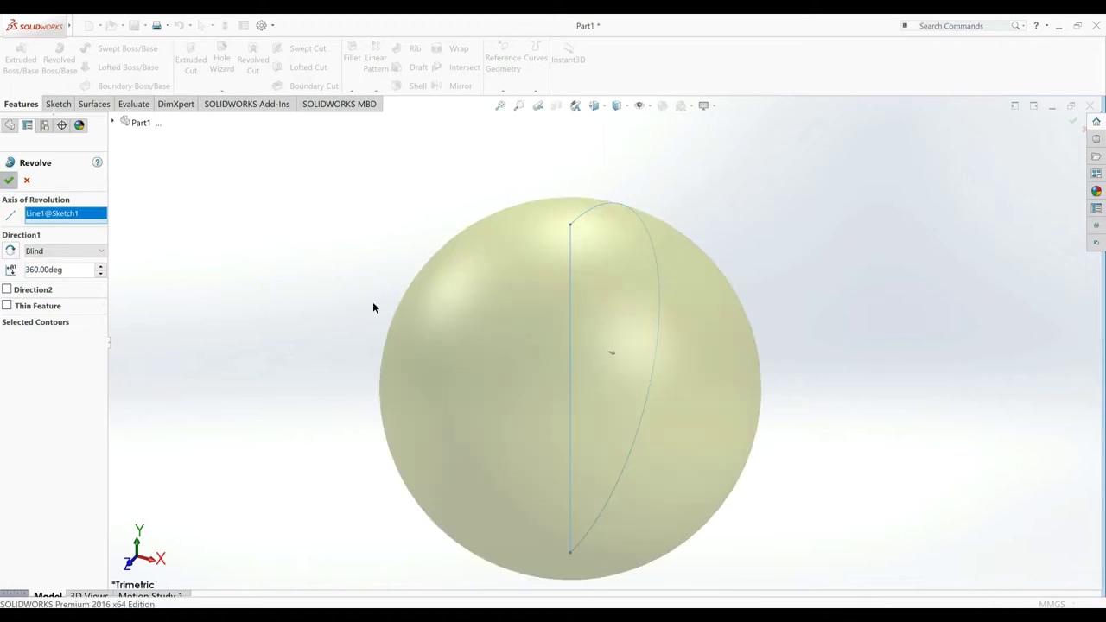
{"action": "scroll", "coordinate": [596, 294], "scroll_direction": "up", "scroll_amount": 2}
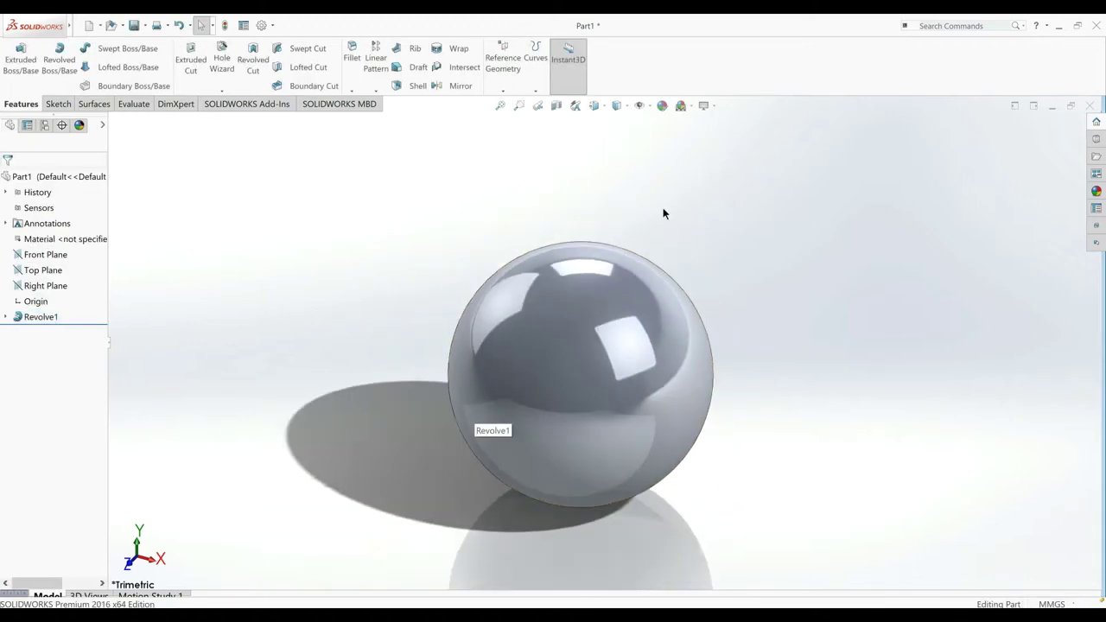
{"action": "left_click", "coordinate": [680, 106]}
Step: Apply the Plain White scene and view the Front Plane face-on
{"action": "left_click", "coordinate": [689, 42]}
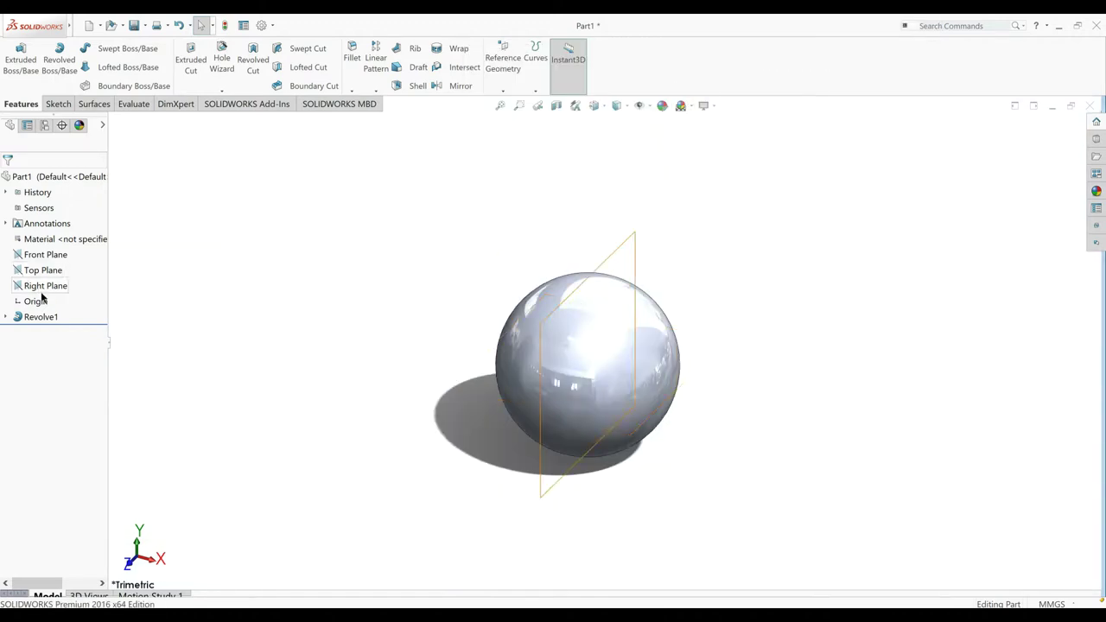
{"action": "left_click", "coordinate": [45, 254]}
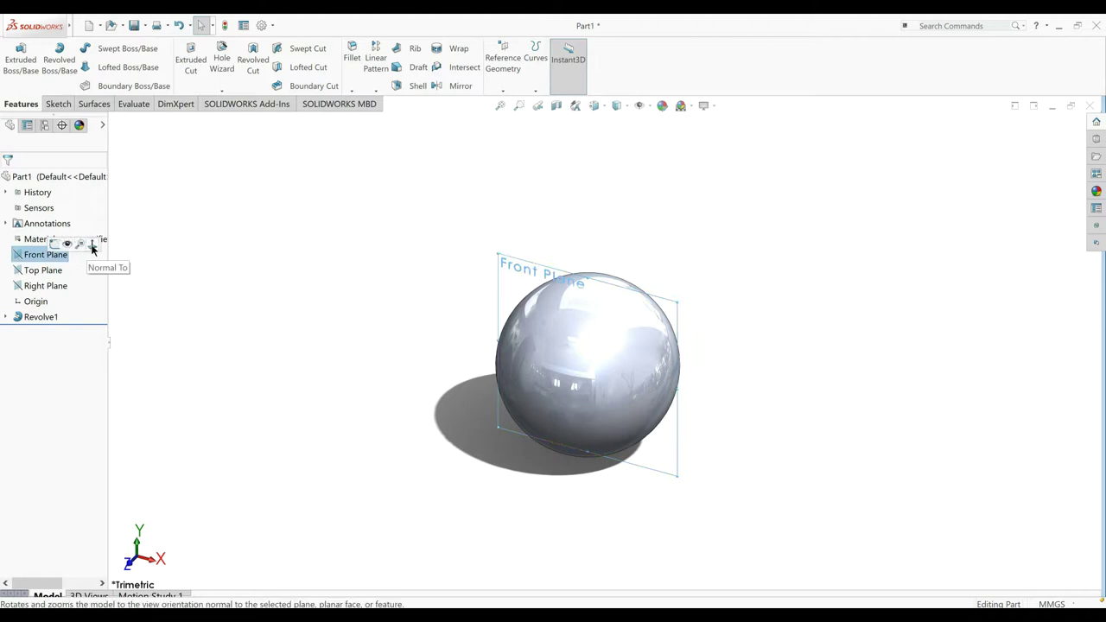
{"action": "left_click", "coordinate": [92, 244]}
Step: Open a new sketch on the Front Plane
{"action": "left_click", "coordinate": [22, 54]}
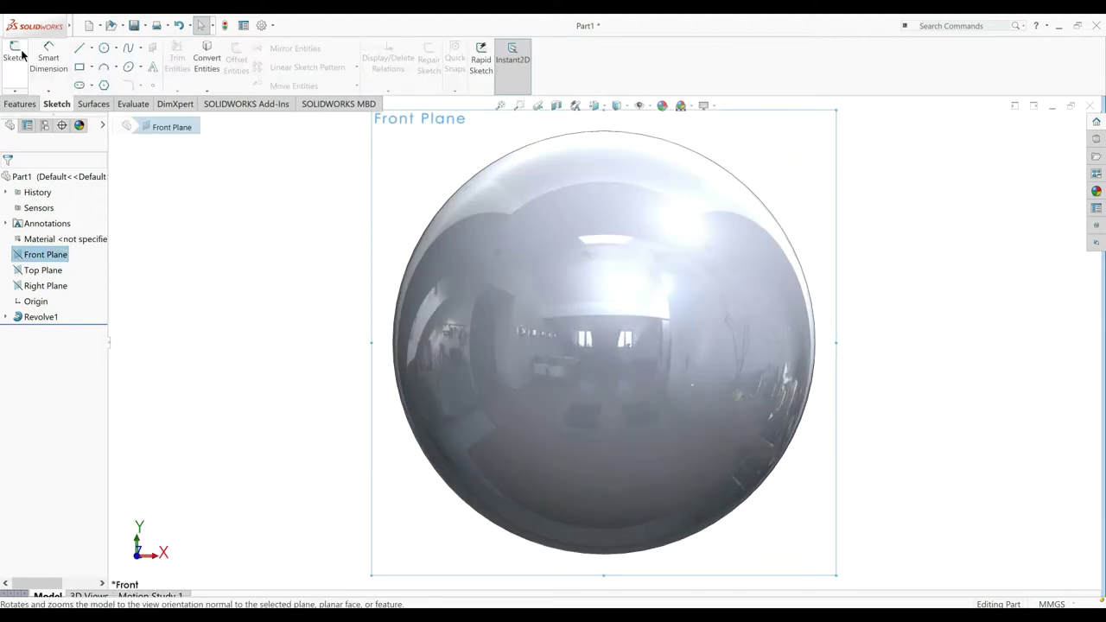
{"action": "left_click", "coordinate": [16, 64]}
{"action": "left_click", "coordinate": [19, 67]}
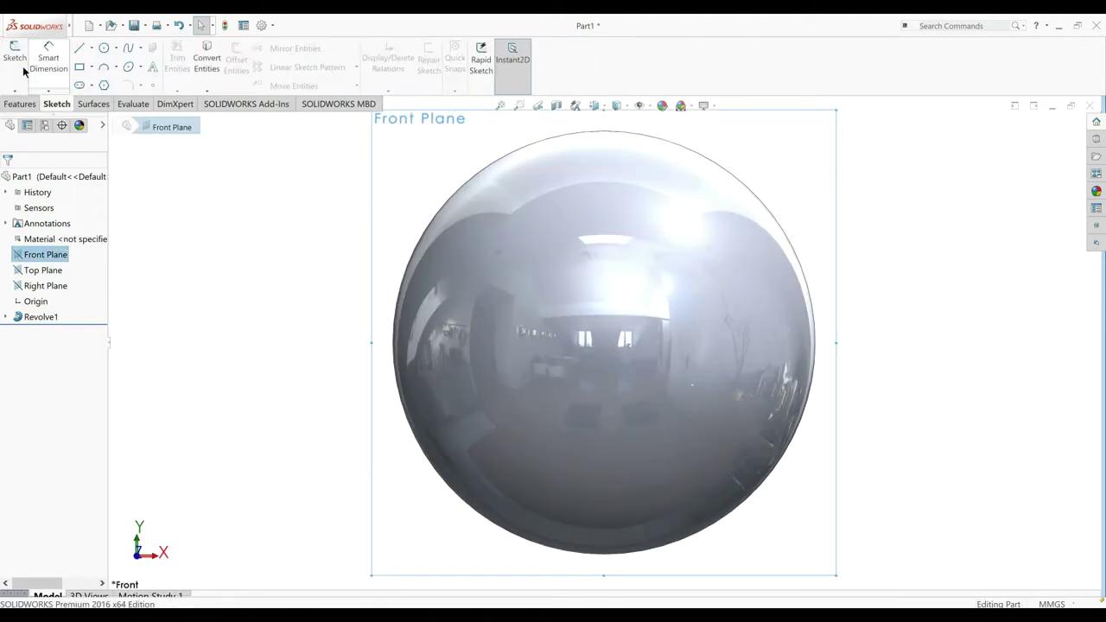
{"action": "left_click", "coordinate": [18, 66]}
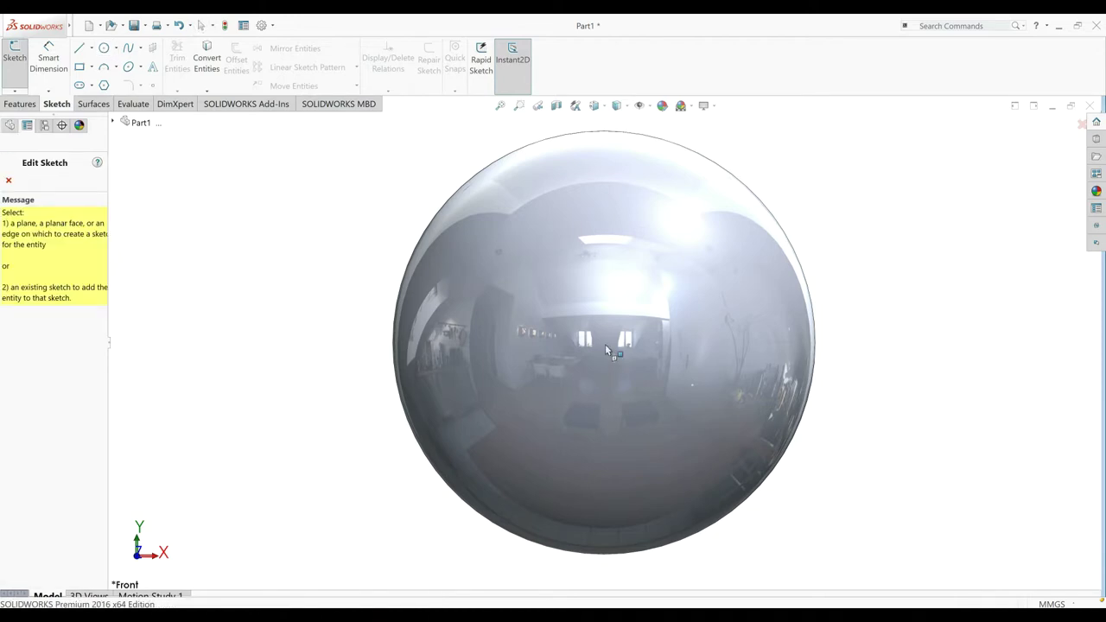
{"action": "left_click", "coordinate": [10, 180]}
Step: On the Front Plane, sketch a circle centred at the origin and dimension it Ø20 mm
{"action": "left_click", "coordinate": [39, 253]}
{"action": "left_click", "coordinate": [40, 245]}
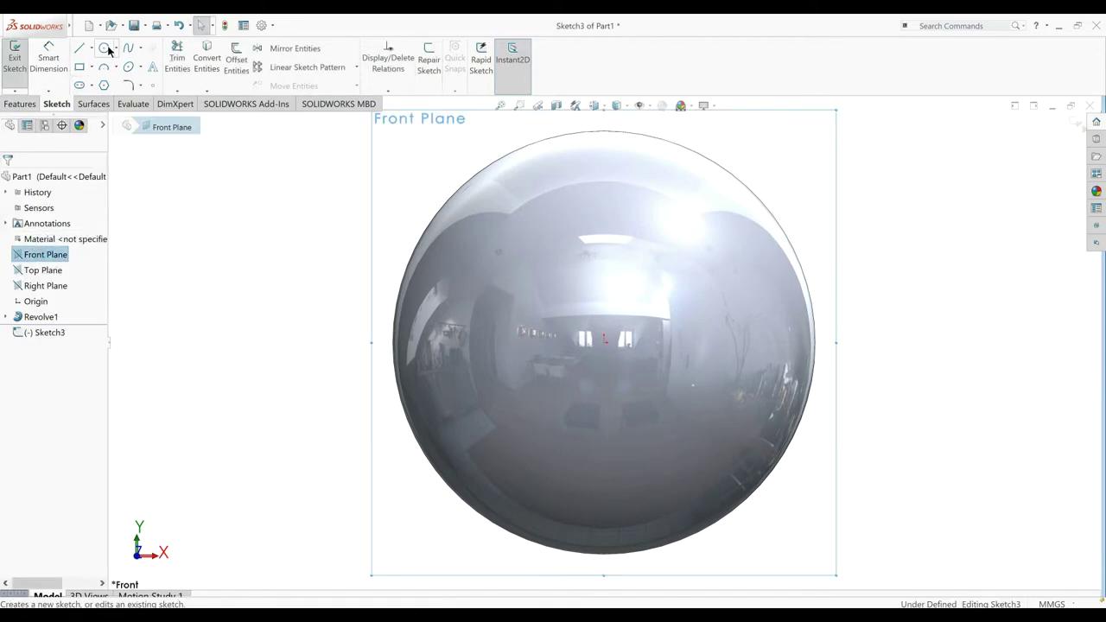
{"action": "left_click", "coordinate": [104, 48]}
{"action": "left_click", "coordinate": [605, 342]}
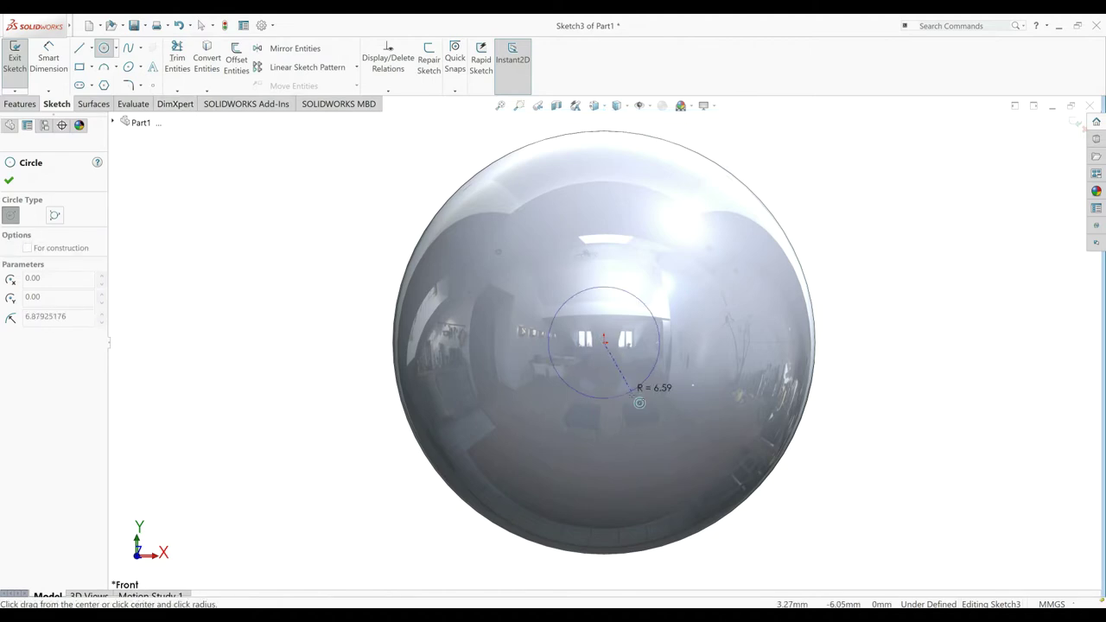
{"action": "left_click", "coordinate": [637, 390]}
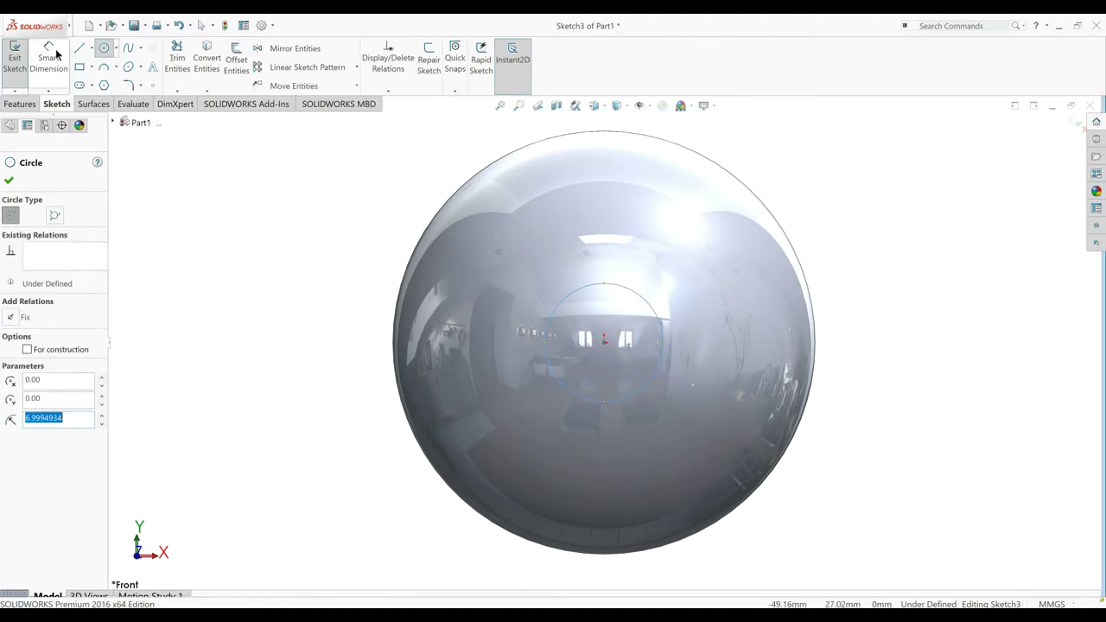
{"action": "left_click", "coordinate": [48, 58]}
{"action": "left_click", "coordinate": [552, 367]}
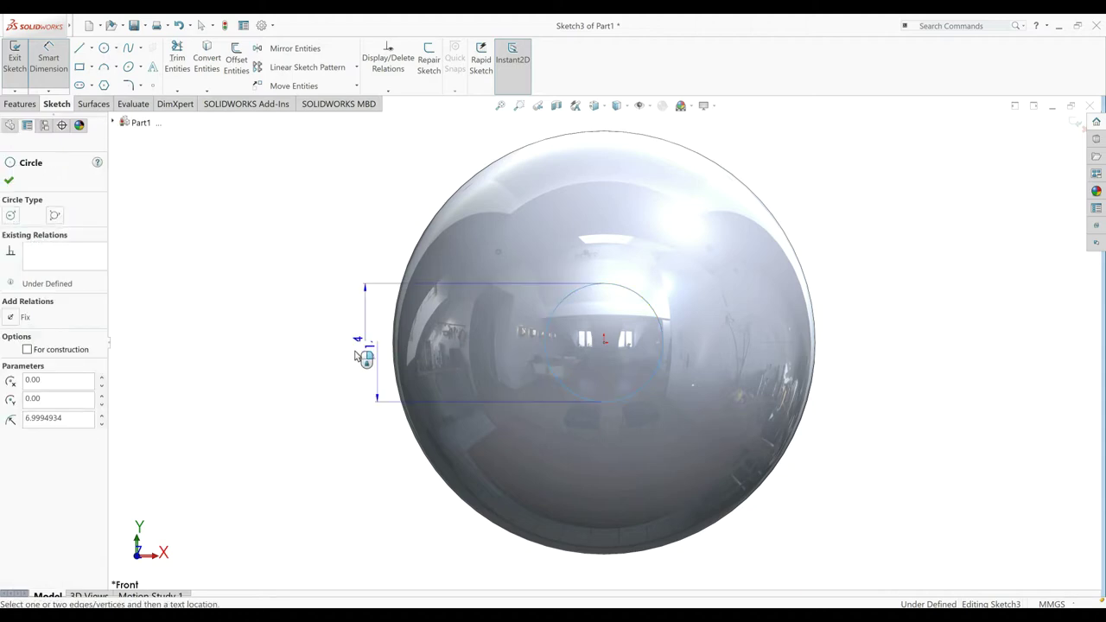
{"action": "left_click", "coordinate": [320, 363]}
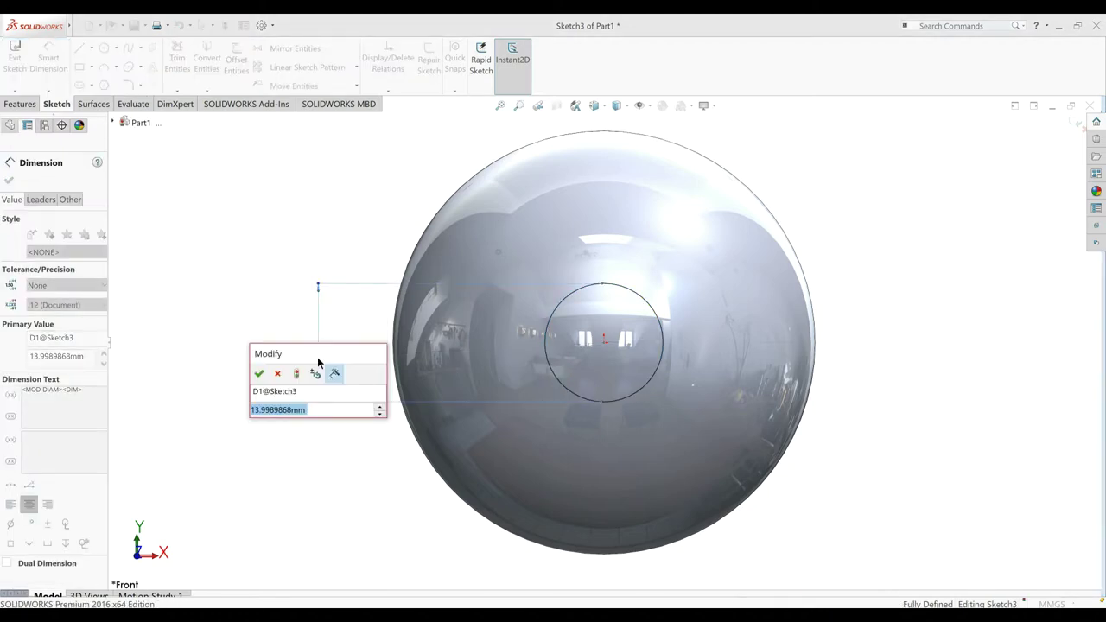
{"action": "type", "text": "20"}
{"action": "key", "text": "Return"}
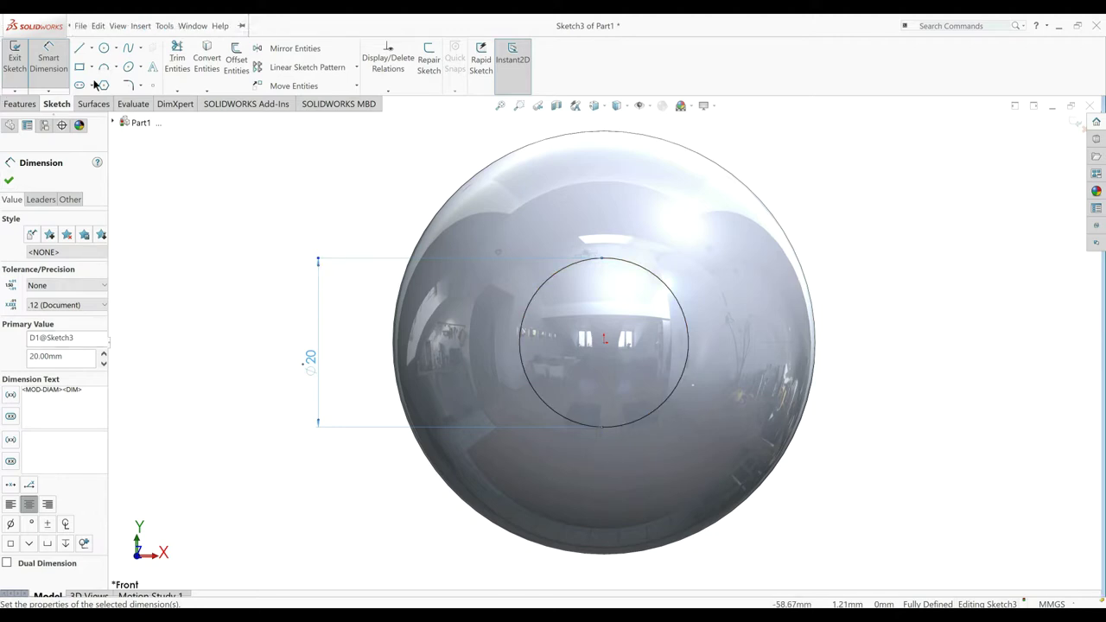
Step: Add a horizontal centerline across the circle, 5.50 mm below its centre
{"action": "left_click", "coordinate": [90, 50]}
{"action": "left_click", "coordinate": [104, 76]}
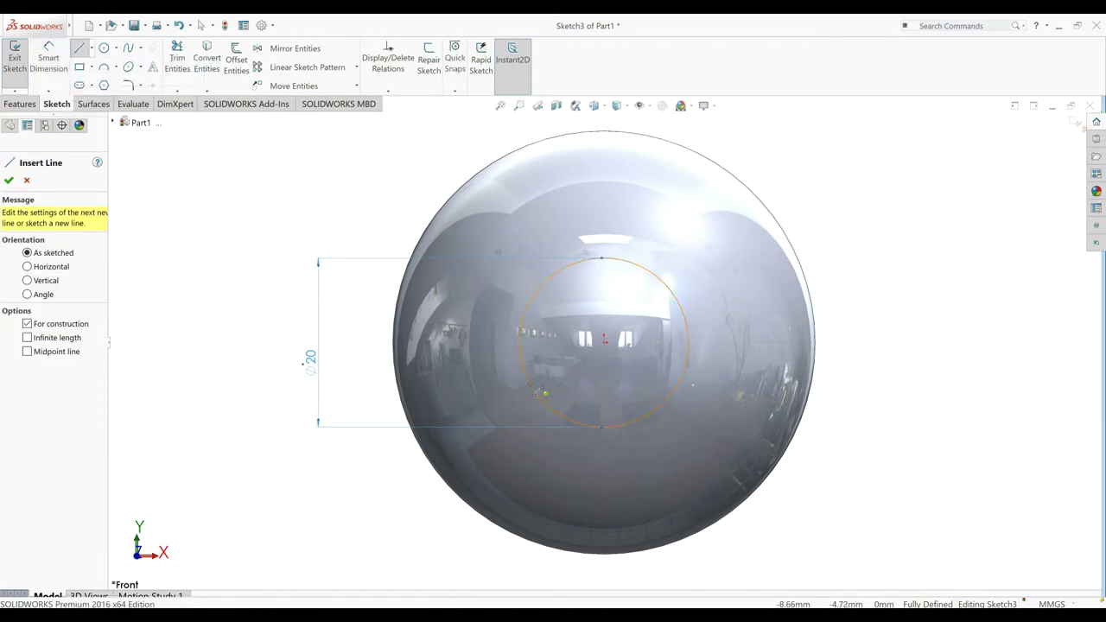
{"action": "left_click", "coordinate": [529, 384]}
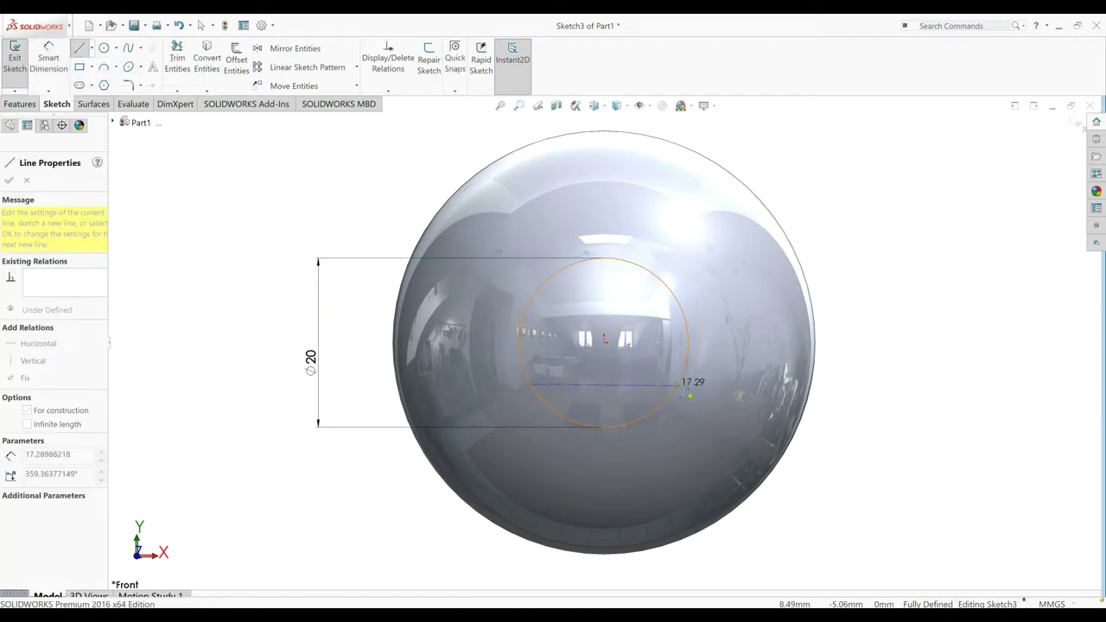
{"action": "left_click", "coordinate": [678, 385]}
{"action": "key", "text": "Escape"}
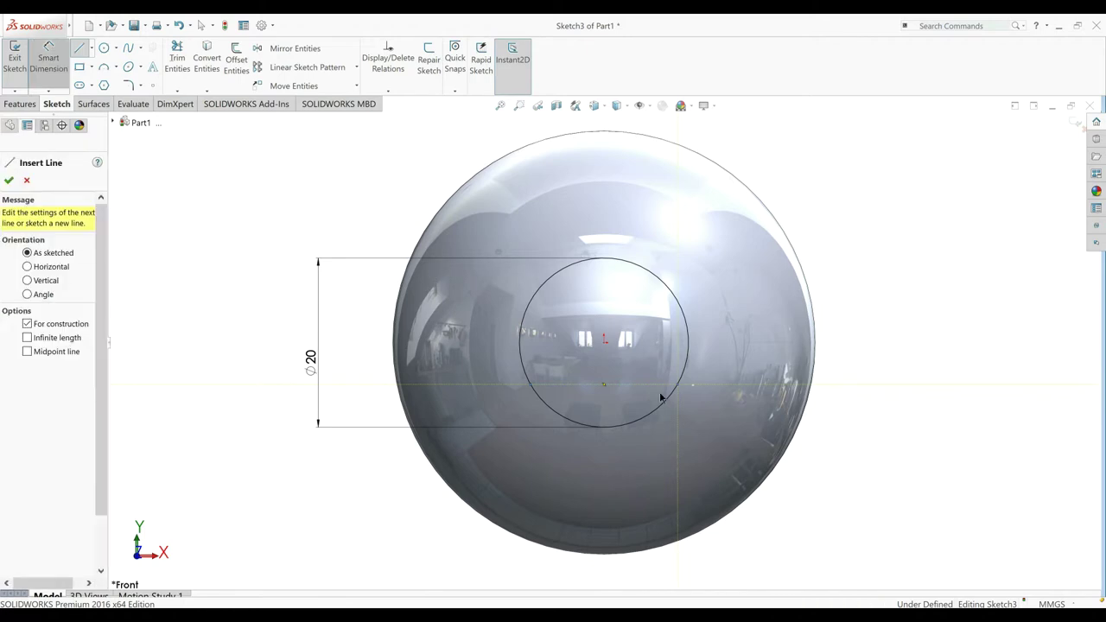
{"action": "key", "text": "Escape"}
{"action": "left_click_drag", "start_coordinate": [602, 386], "coordinate": [581, 350]}
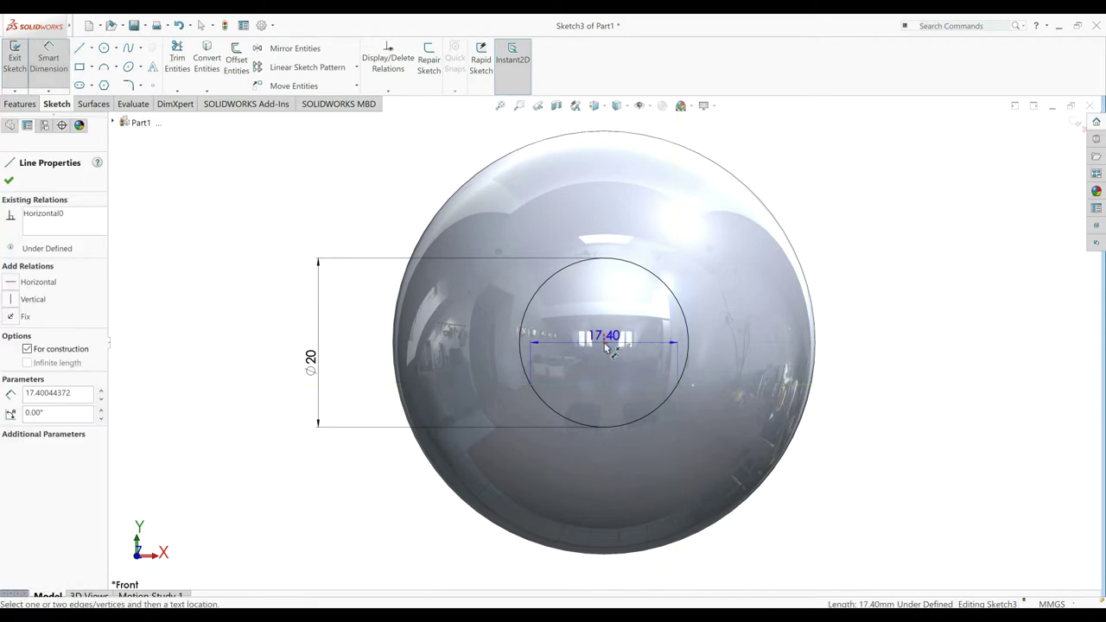
{"action": "left_click", "coordinate": [581, 350]}
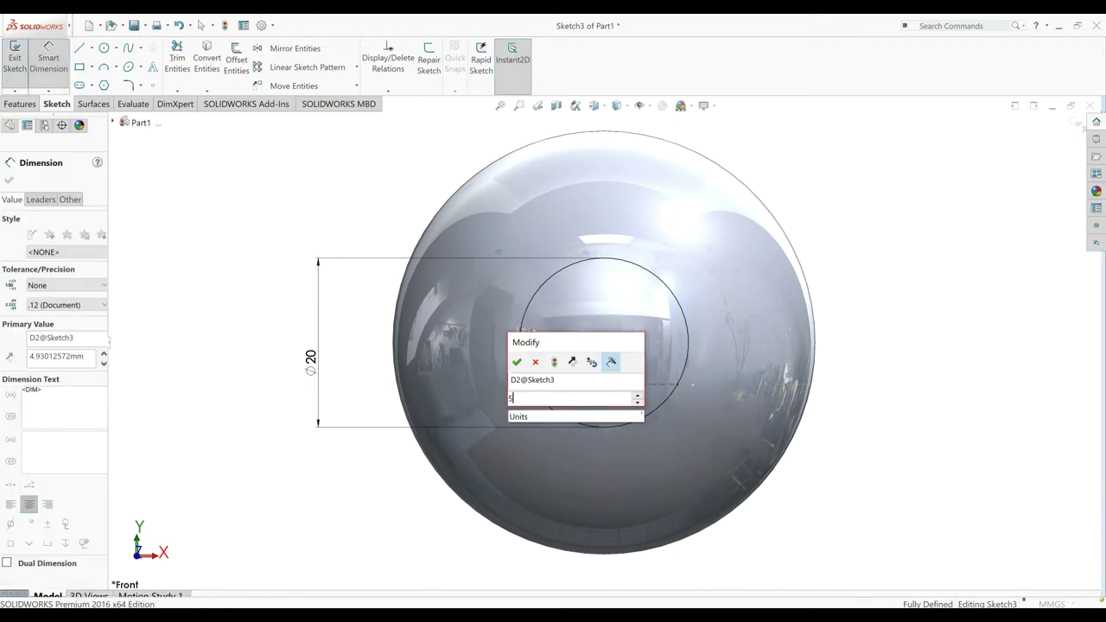
{"action": "type", "text": "5"}
{"action": "key", "text": "Return"}
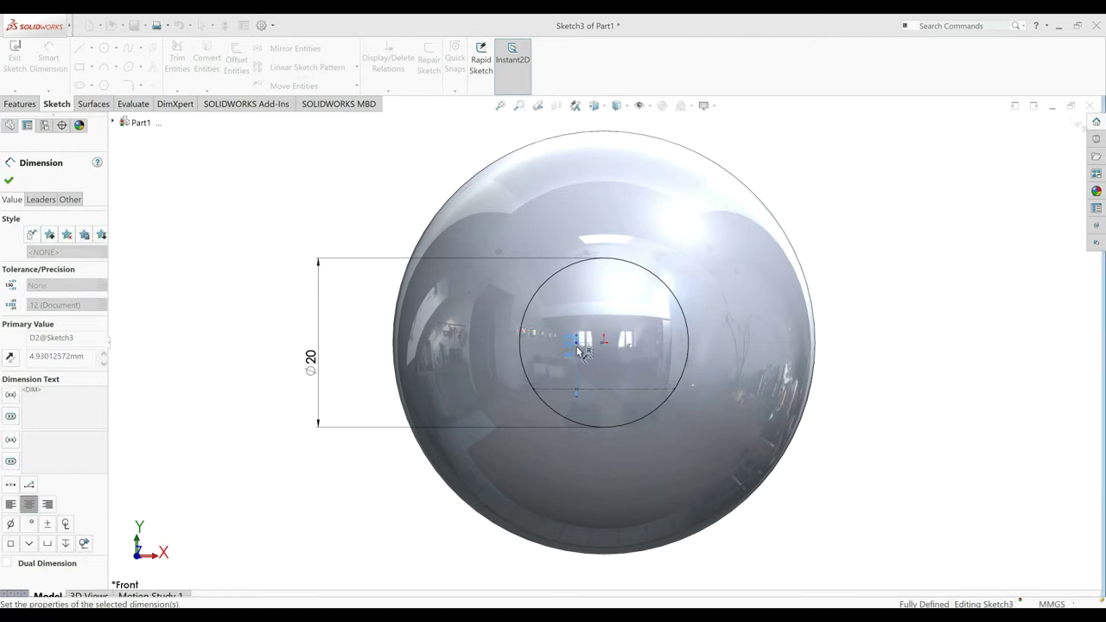
{"action": "key", "text": "Escape"}
{"action": "left_click", "coordinate": [9, 180]}
{"action": "left_click", "coordinate": [200, 25]}
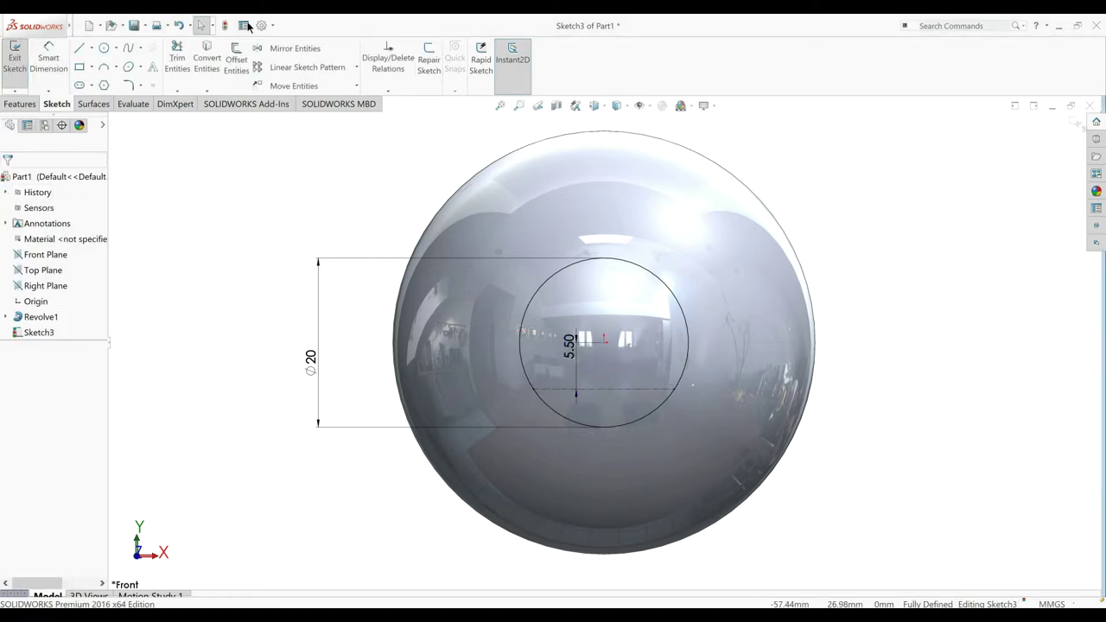
Step: Add a bold Century Gothic '8' as sketch text centred along the centerline
{"action": "left_click", "coordinate": [153, 69]}
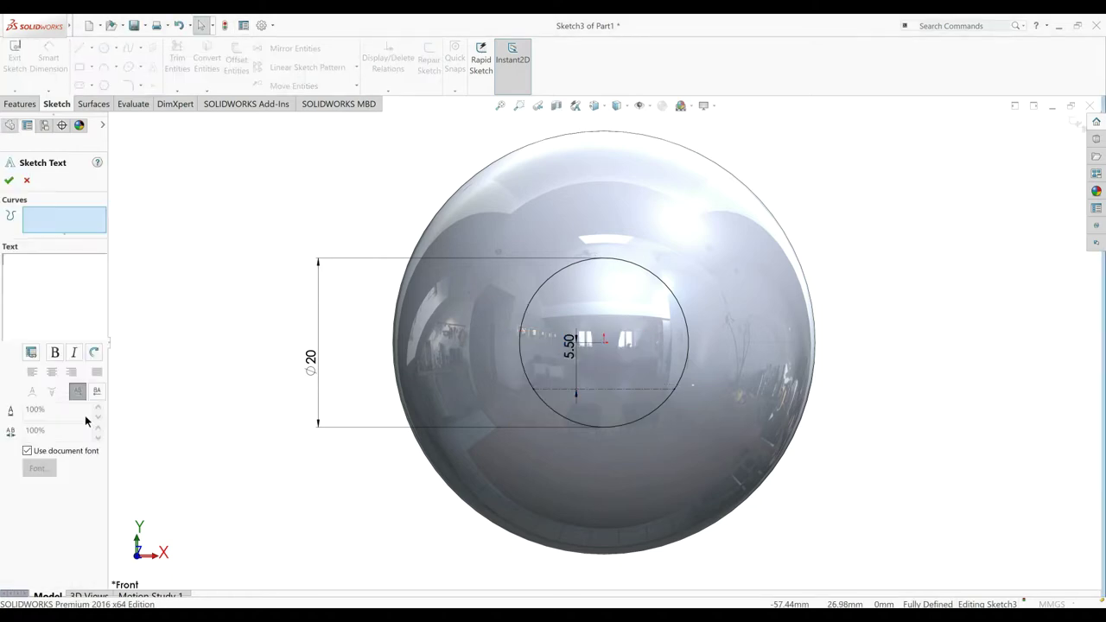
{"action": "left_click", "coordinate": [630, 394]}
{"action": "type", "text": "8"}
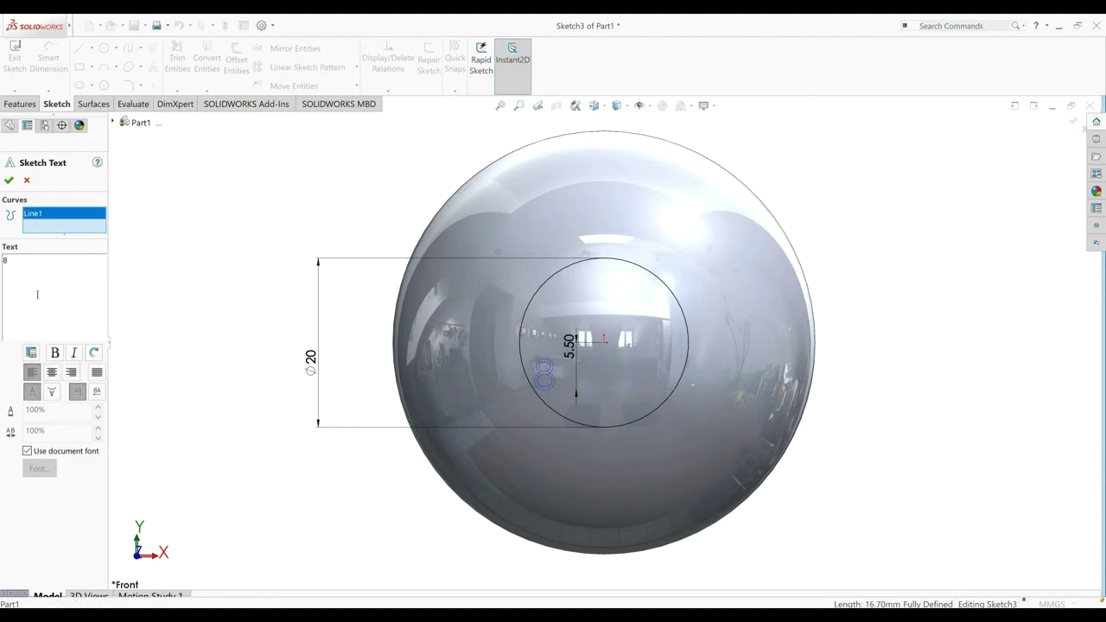
{"action": "left_click", "coordinate": [52, 377]}
{"action": "left_click", "coordinate": [27, 450]}
{"action": "left_click", "coordinate": [39, 468]}
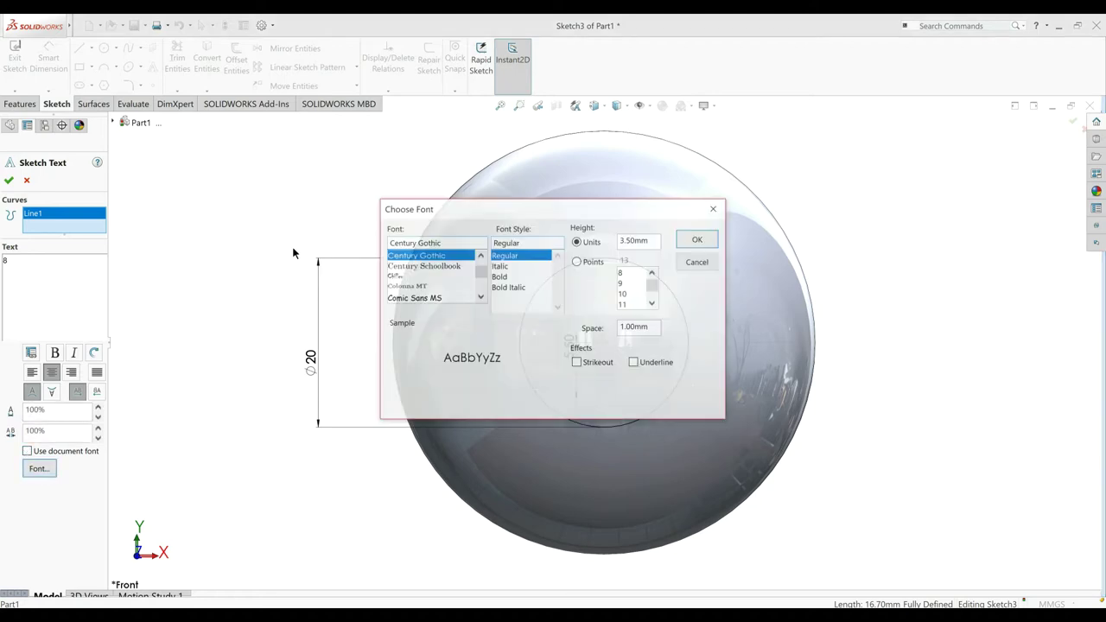
{"action": "left_click", "coordinate": [508, 277]}
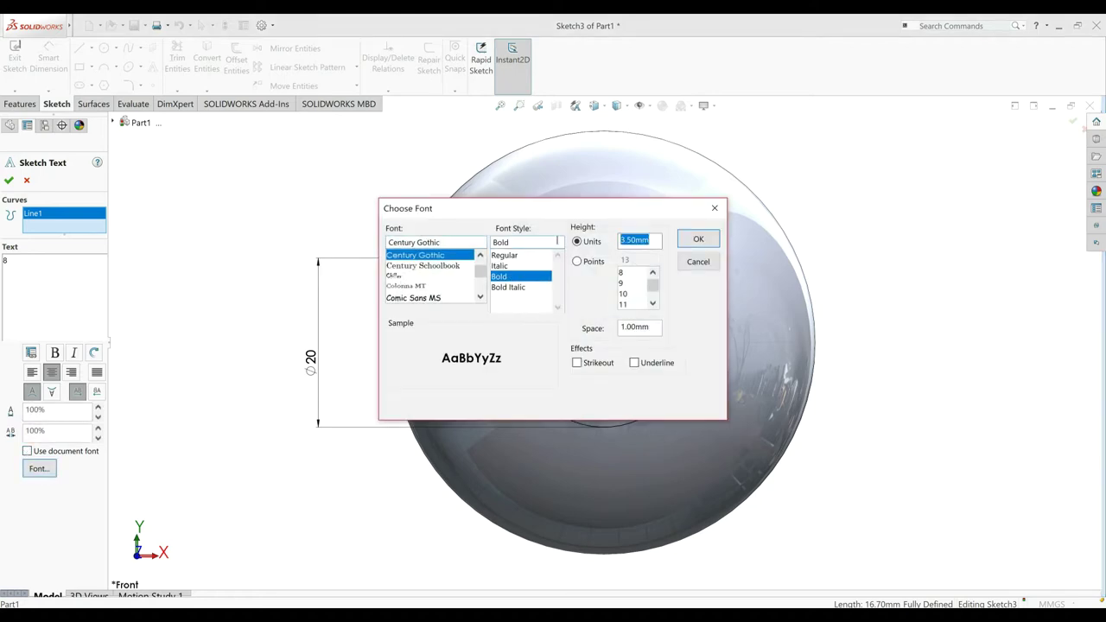
{"action": "type", "text": "11"}
{"action": "key", "text": "Return"}
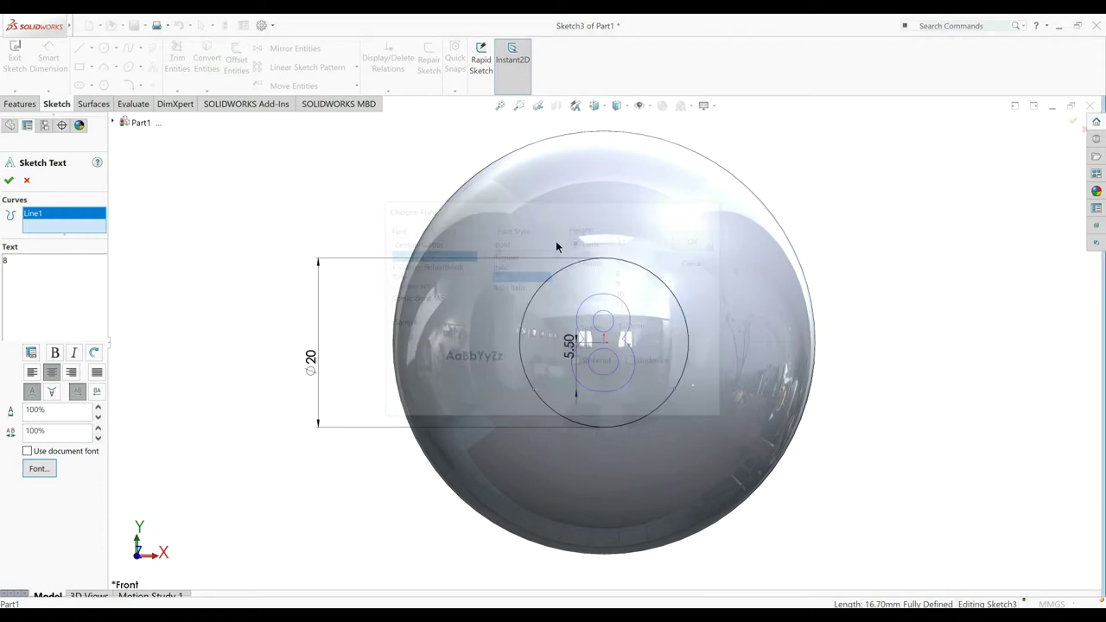
{"action": "left_click", "coordinate": [9, 183]}
{"action": "left_click", "coordinate": [15, 56]}
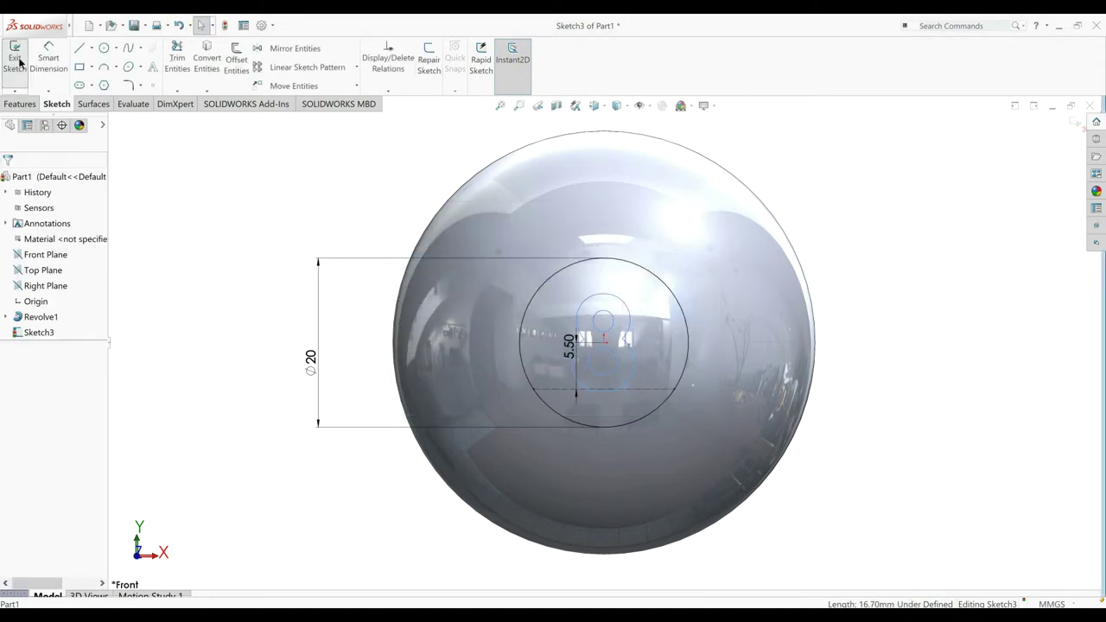
Step: Project Sketch3 onto the sphere's surface as Split Line1
{"action": "key", "text": "c"}
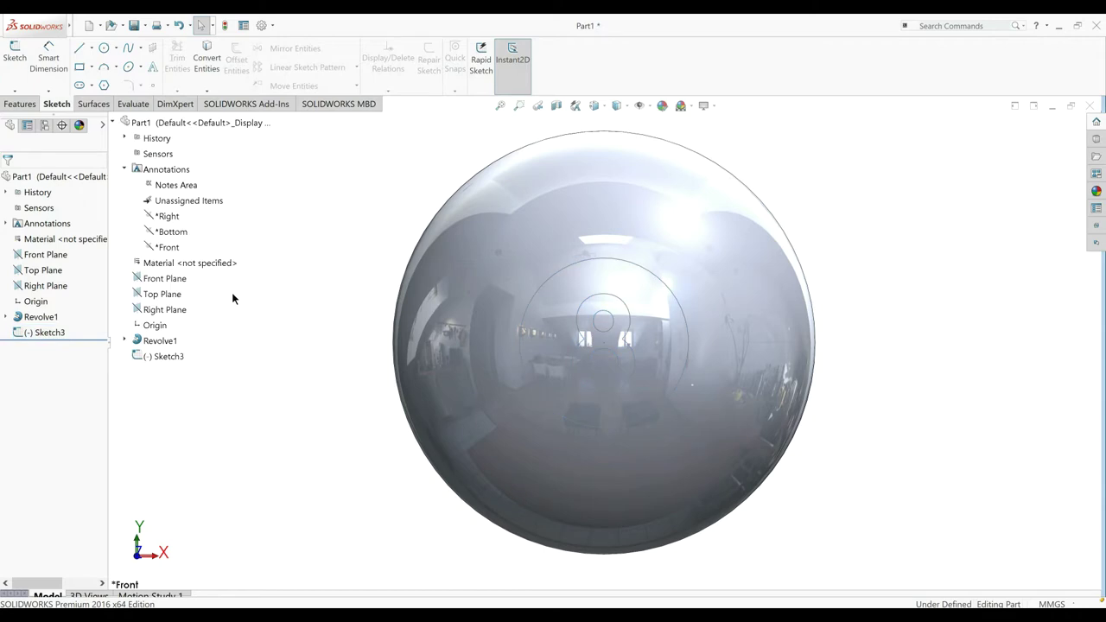
{"action": "key", "text": "z"}
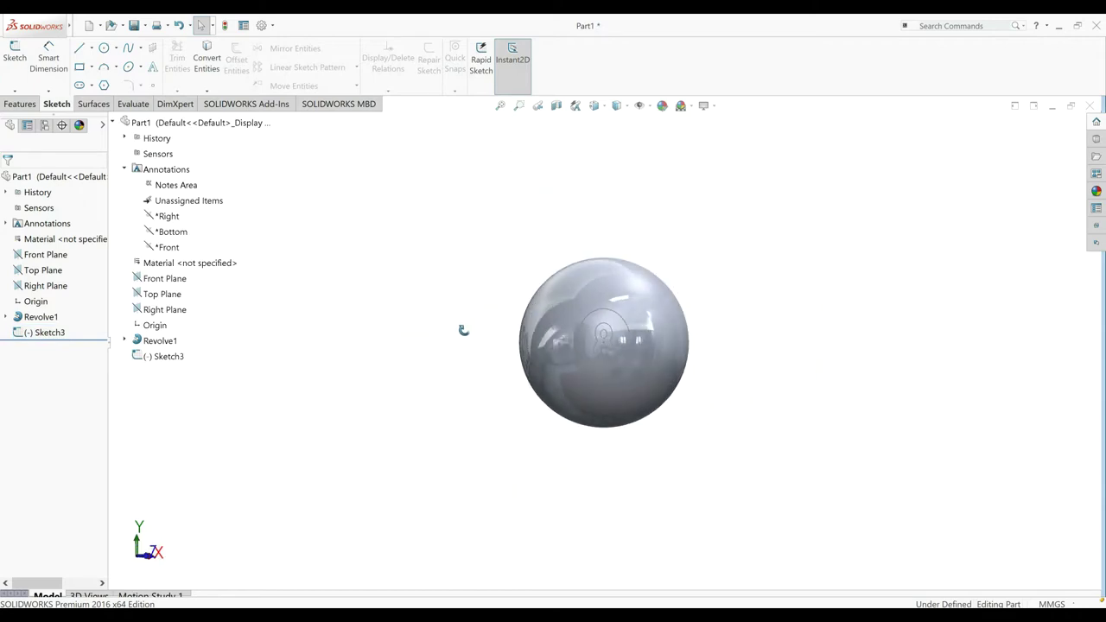
{"action": "middle_click_drag", "start_coordinate": [404, 341], "coordinate": [507, 370]}
{"action": "left_click", "coordinate": [11, 108]}
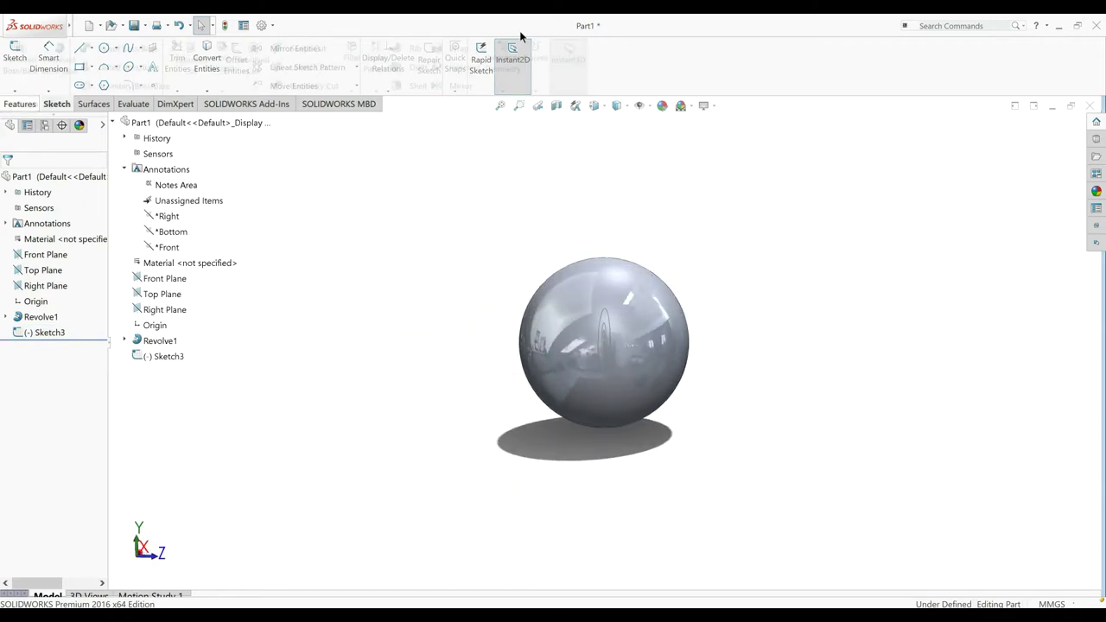
{"action": "left_click", "coordinate": [536, 90]}
{"action": "left_click", "coordinate": [553, 102]}
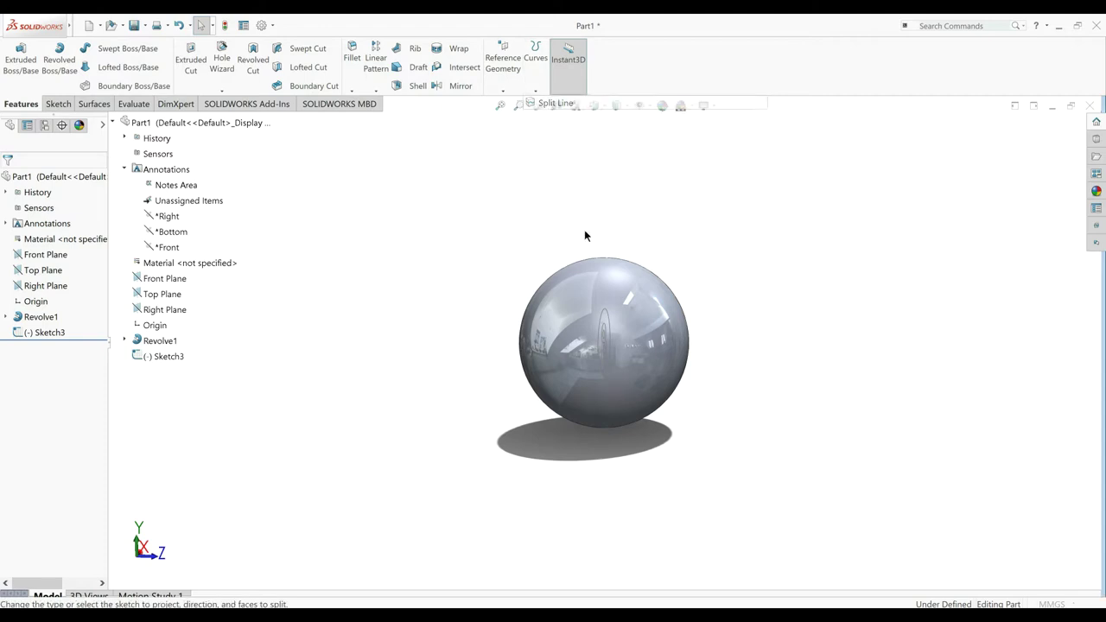
{"action": "left_click", "coordinate": [602, 337]}
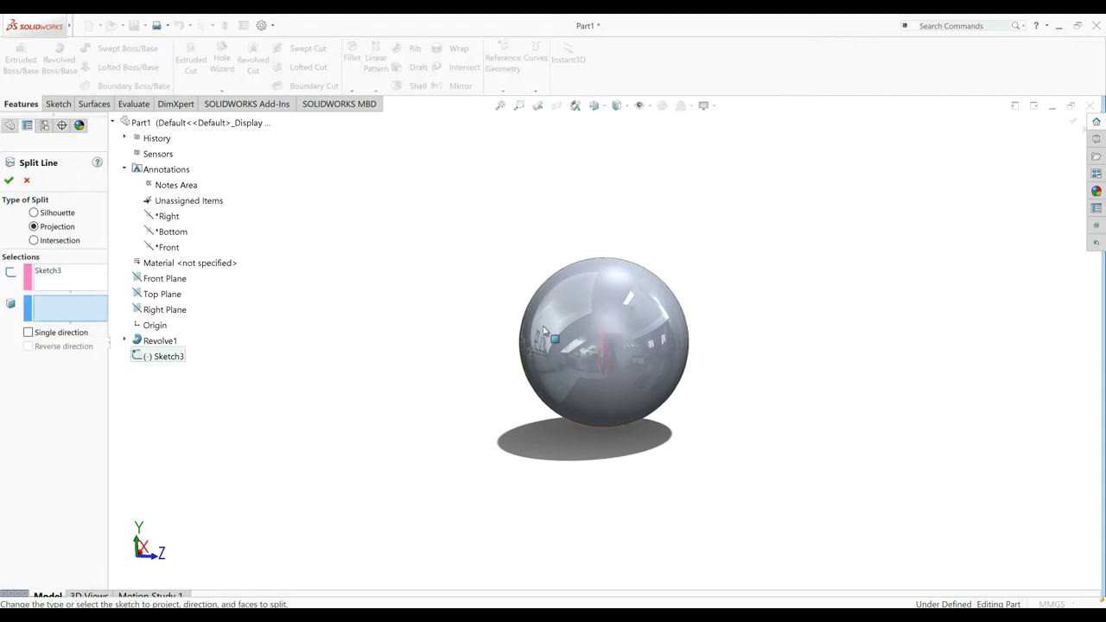
{"action": "left_click", "coordinate": [547, 333]}
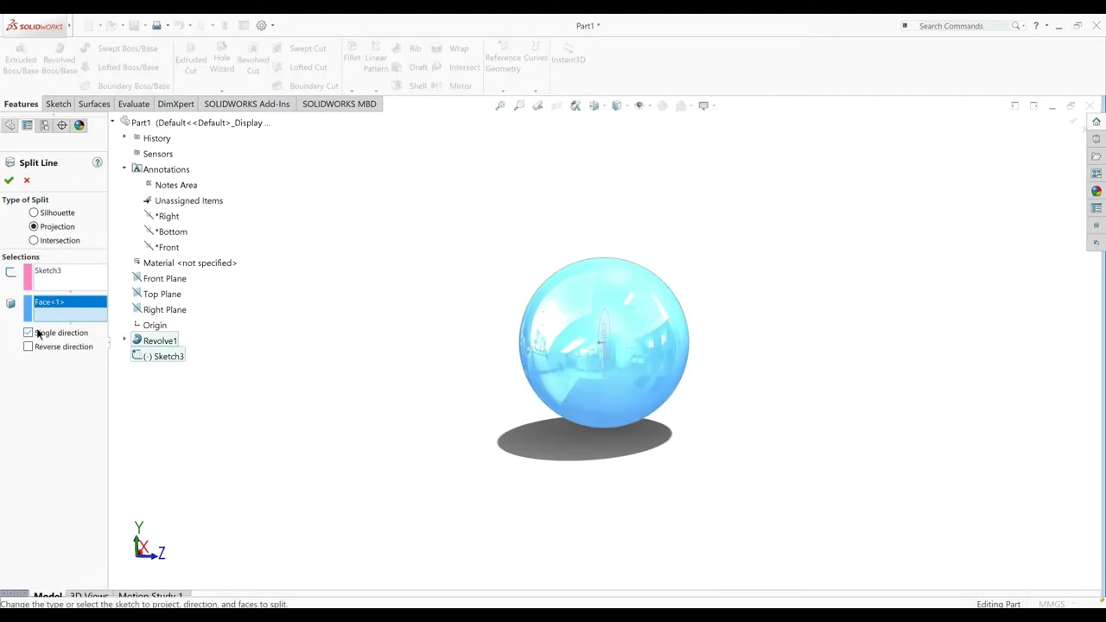
{"action": "left_click", "coordinate": [9, 181]}
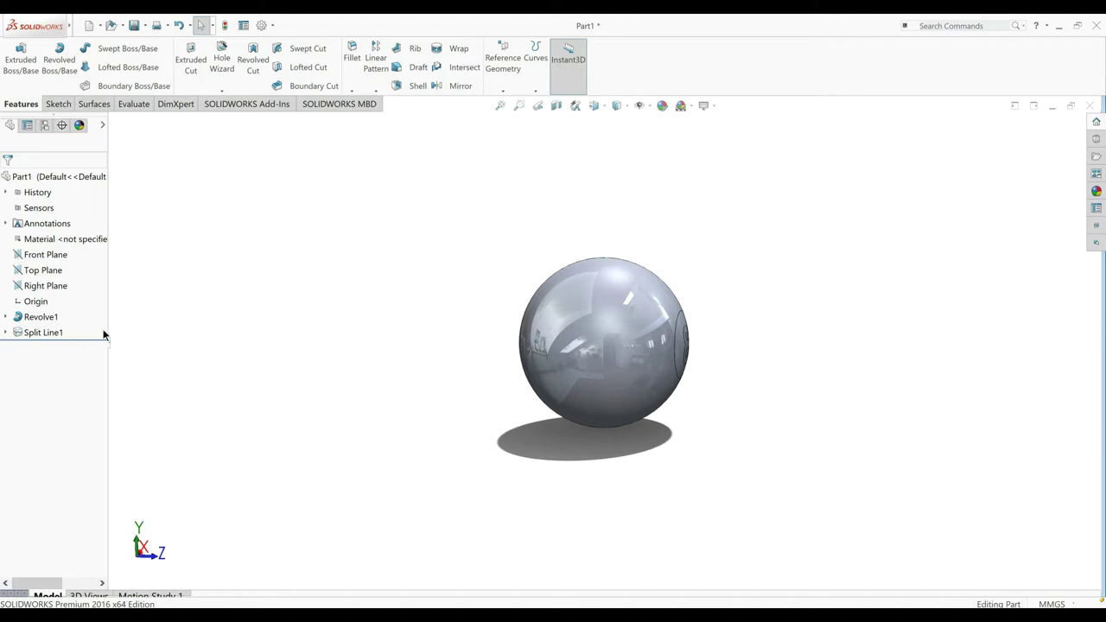
Step: View the Front Plane face-on, start a sketch and draw a circle centred on the origin
{"action": "left_click", "coordinate": [45, 254]}
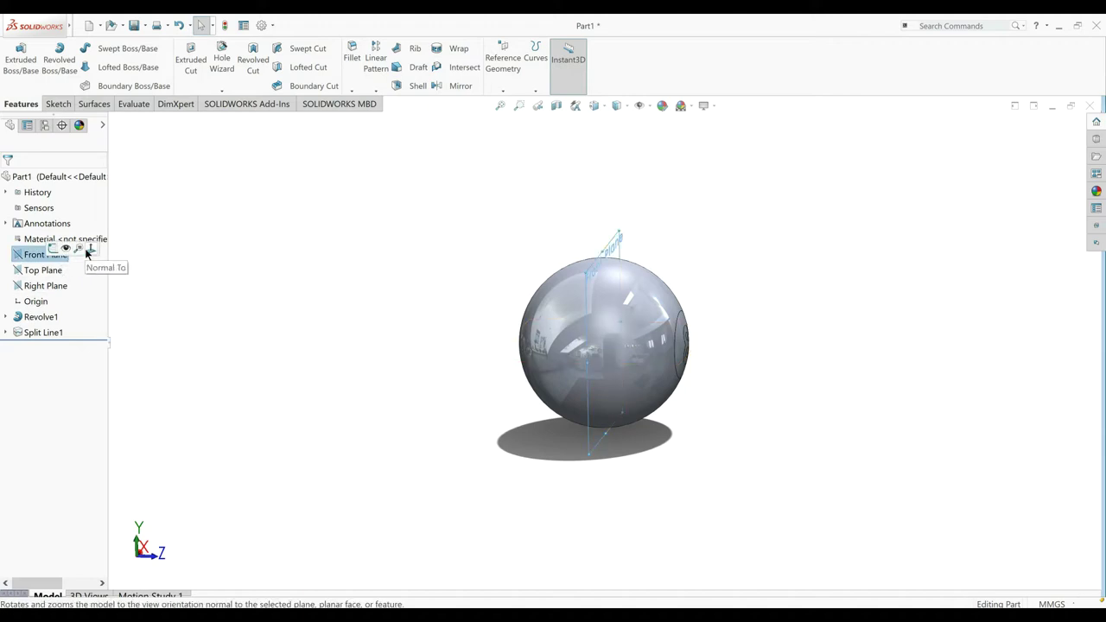
{"action": "left_click", "coordinate": [86, 255]}
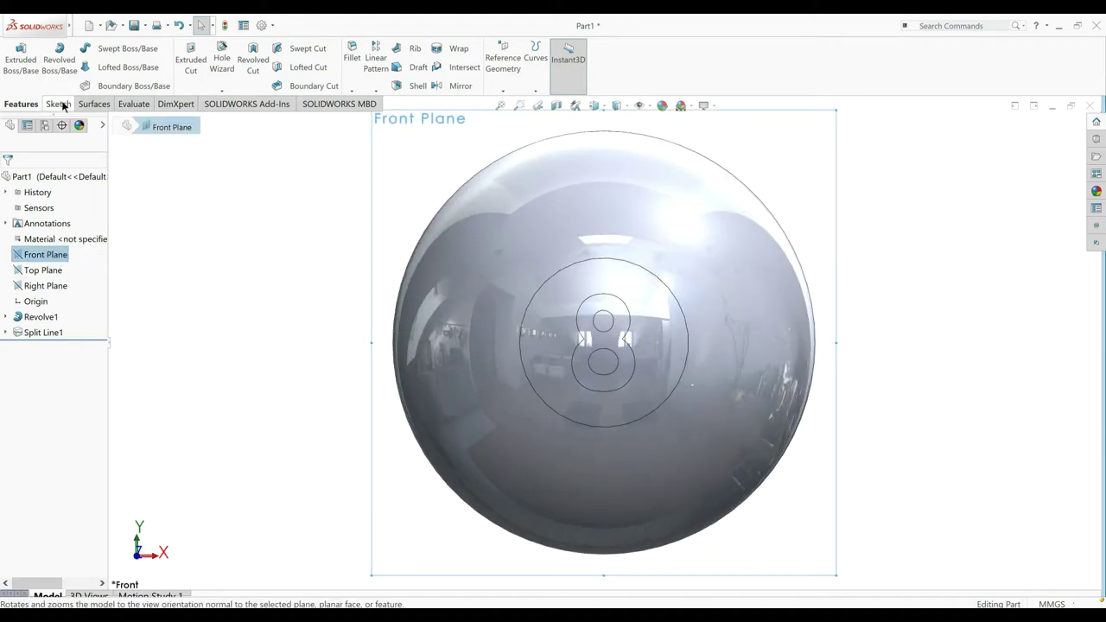
{"action": "left_click", "coordinate": [58, 104]}
{"action": "left_click", "coordinate": [12, 54]}
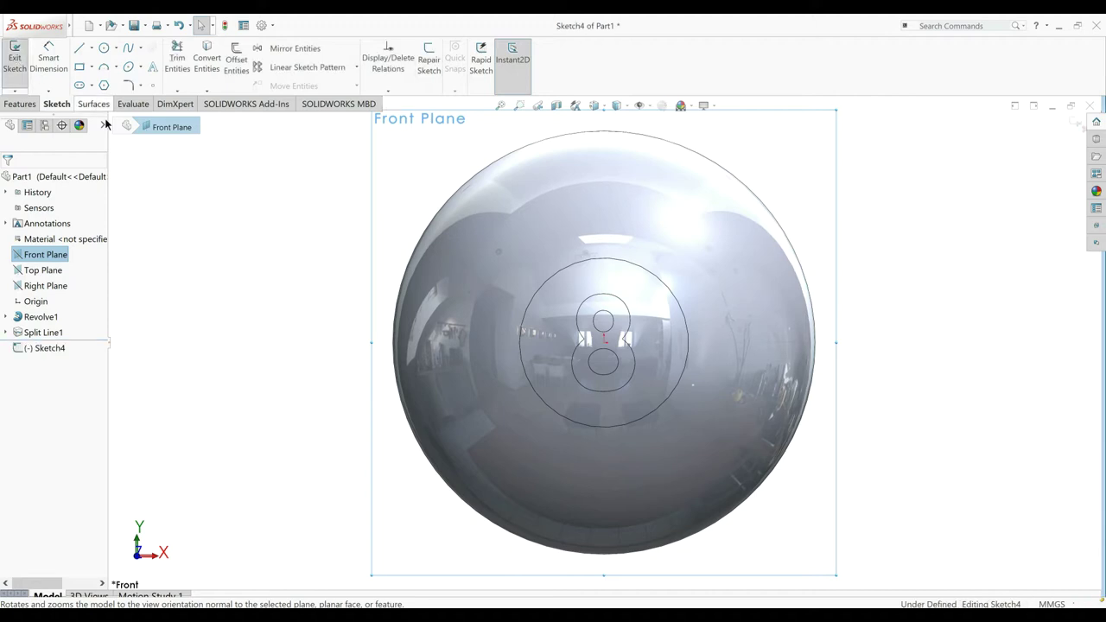
{"action": "left_click", "coordinate": [104, 49]}
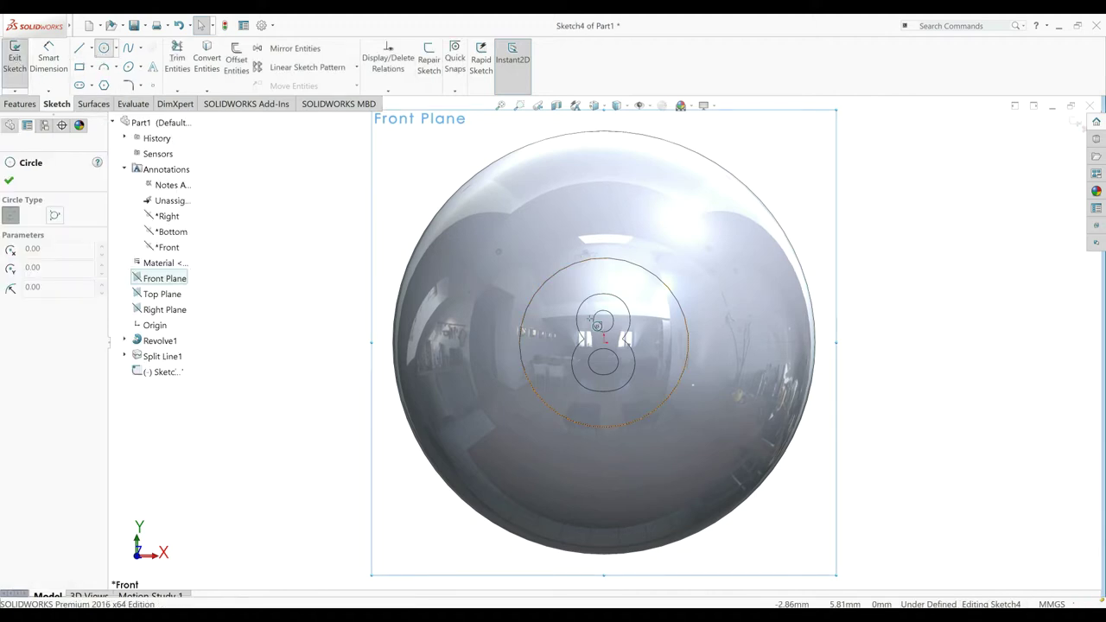
{"action": "left_click", "coordinate": [604, 340]}
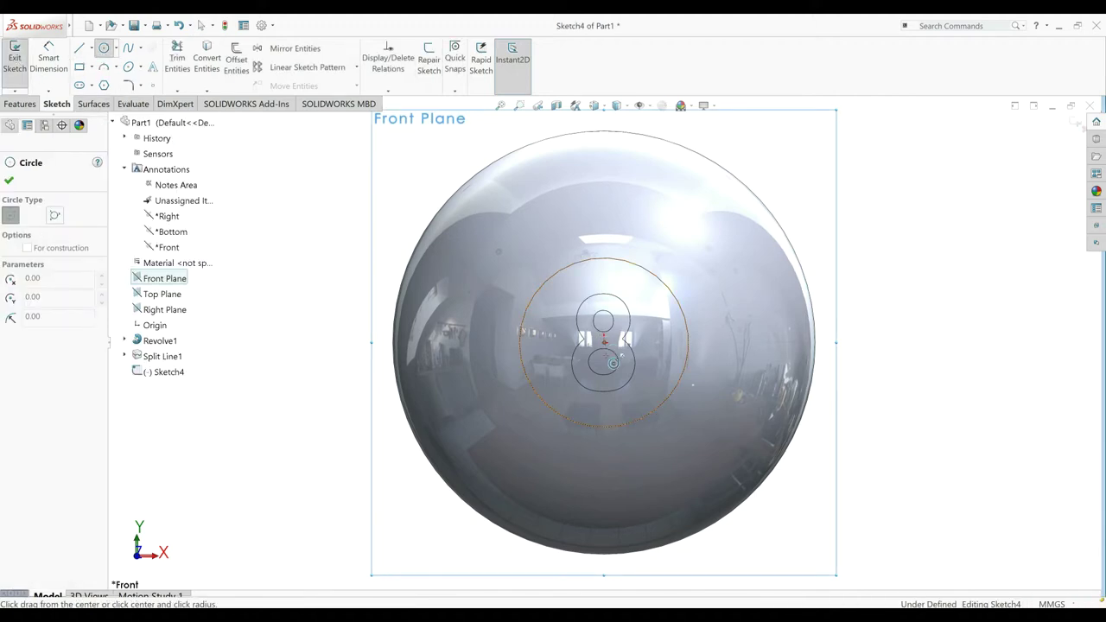
{"action": "left_click", "coordinate": [558, 413]}
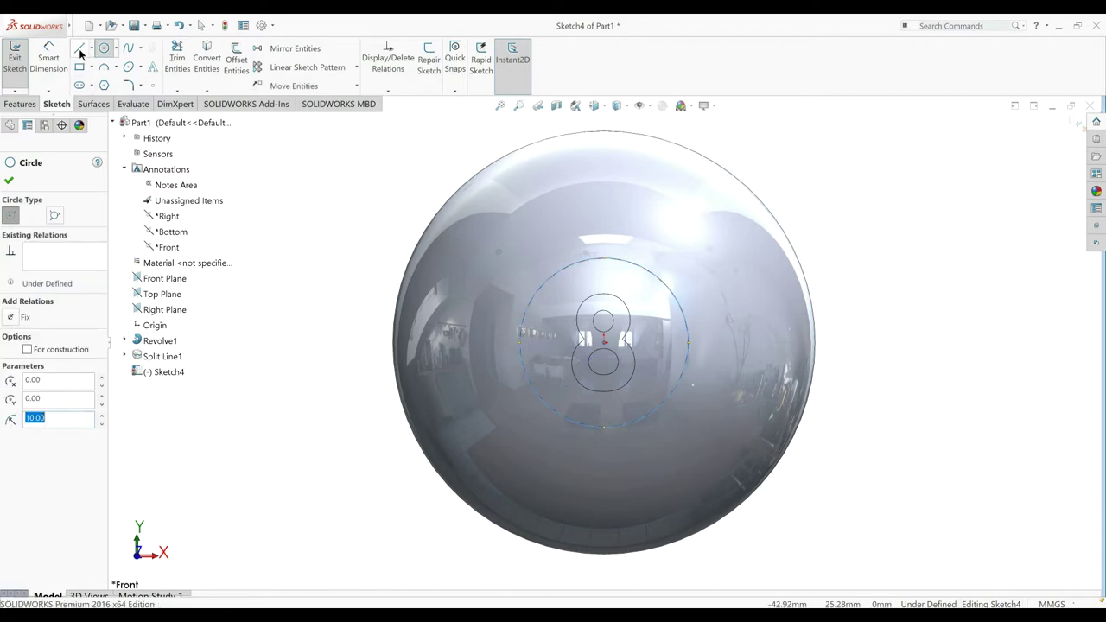
Step: Draw a construction centreline across the circle
{"action": "left_click", "coordinate": [90, 49]}
{"action": "left_click", "coordinate": [96, 77]}
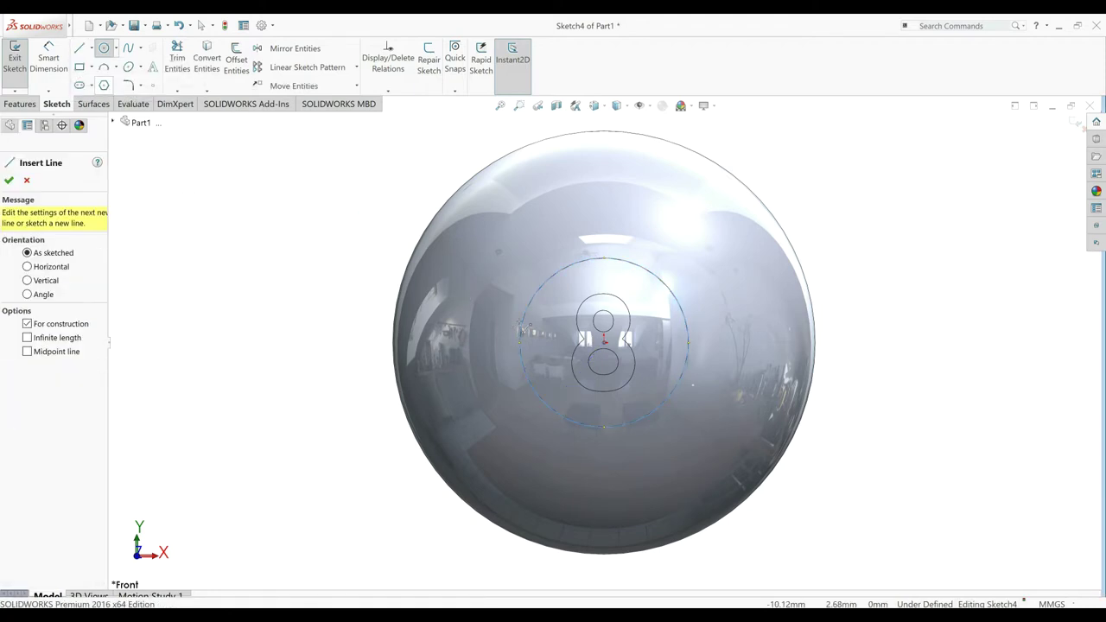
{"action": "left_click", "coordinate": [522, 323]}
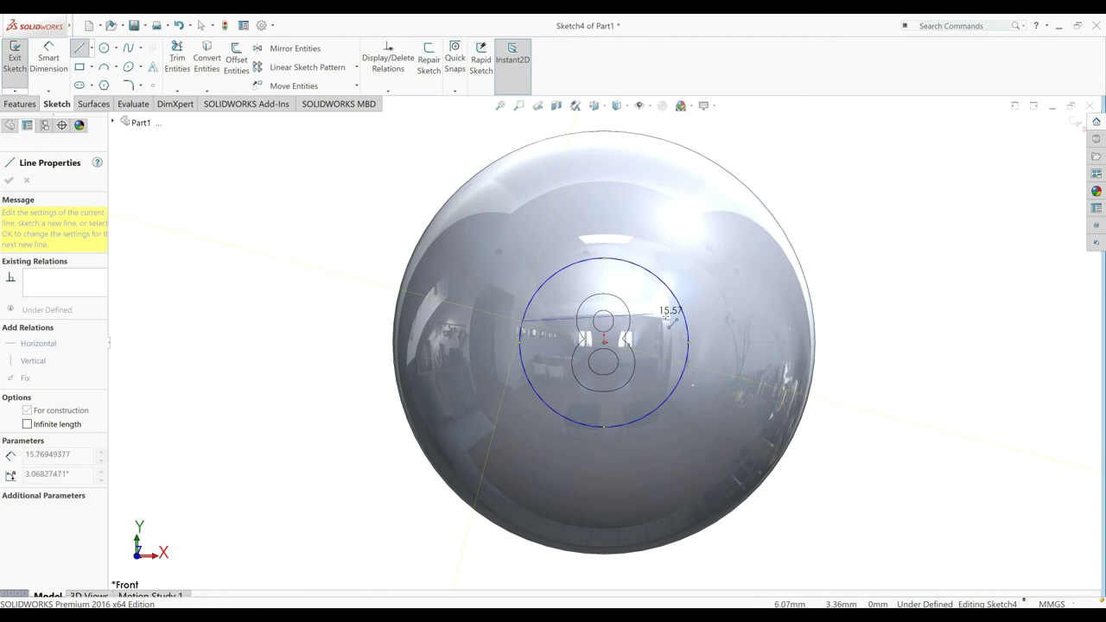
{"action": "left_click", "coordinate": [690, 325]}
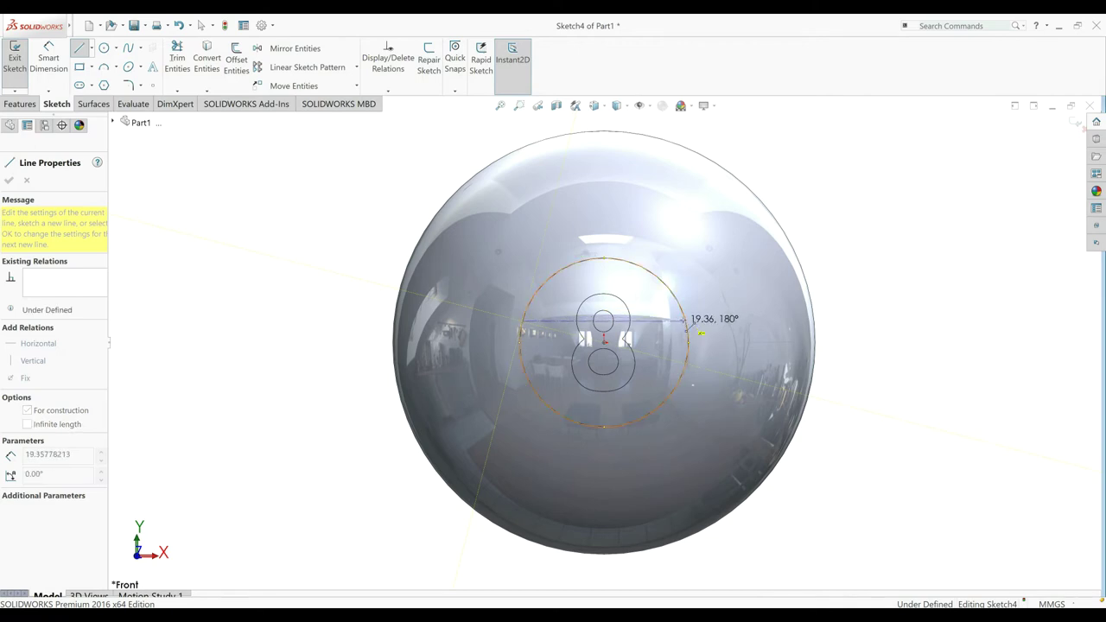
{"action": "key", "text": "Escape"}
Step: Dimension the circle to Ø20 mm and the centreline 5.50 mm from the origin
{"action": "left_click", "coordinate": [541, 287]}
{"action": "left_click", "coordinate": [308, 223]}
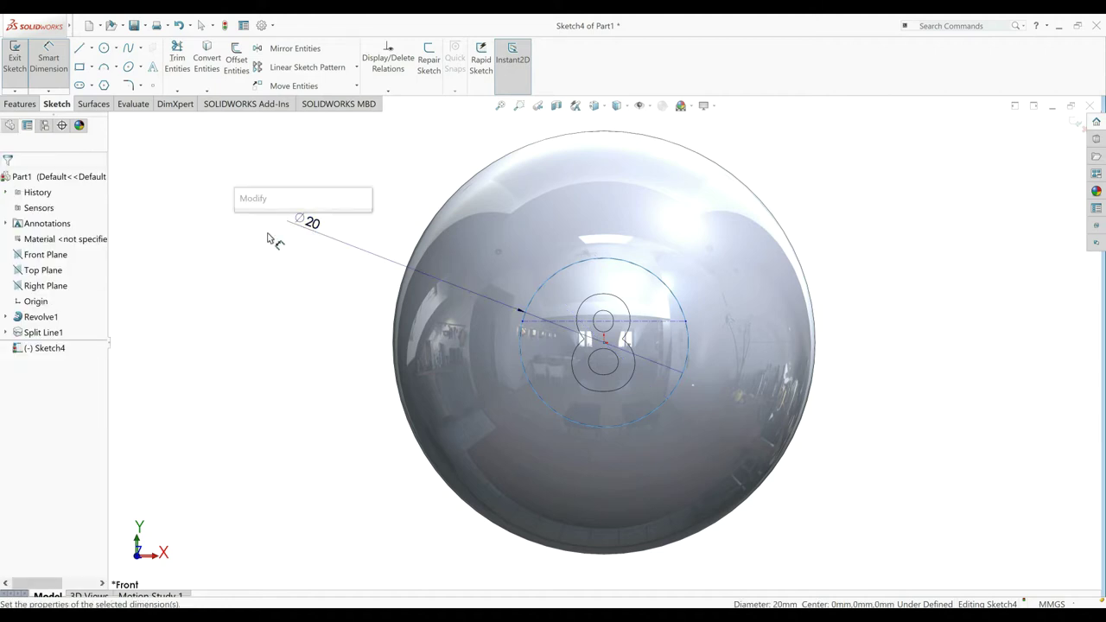
{"action": "key", "text": "Return"}
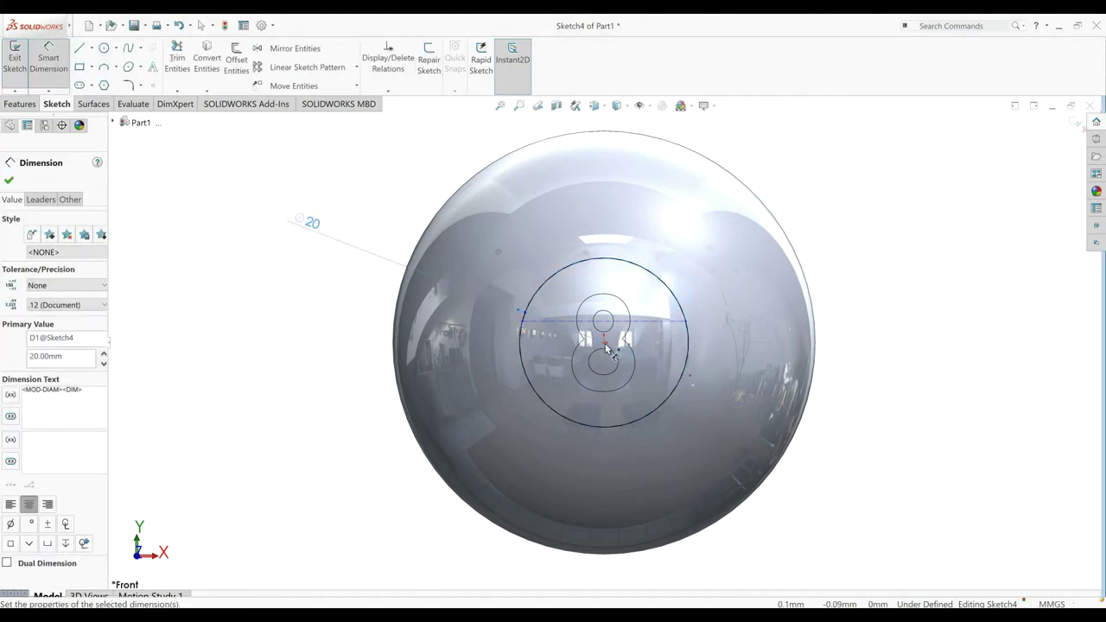
{"action": "left_click", "coordinate": [611, 337]}
{"action": "left_click", "coordinate": [619, 323]}
{"action": "left_click", "coordinate": [334, 321]}
{"action": "type", "text": "5"}
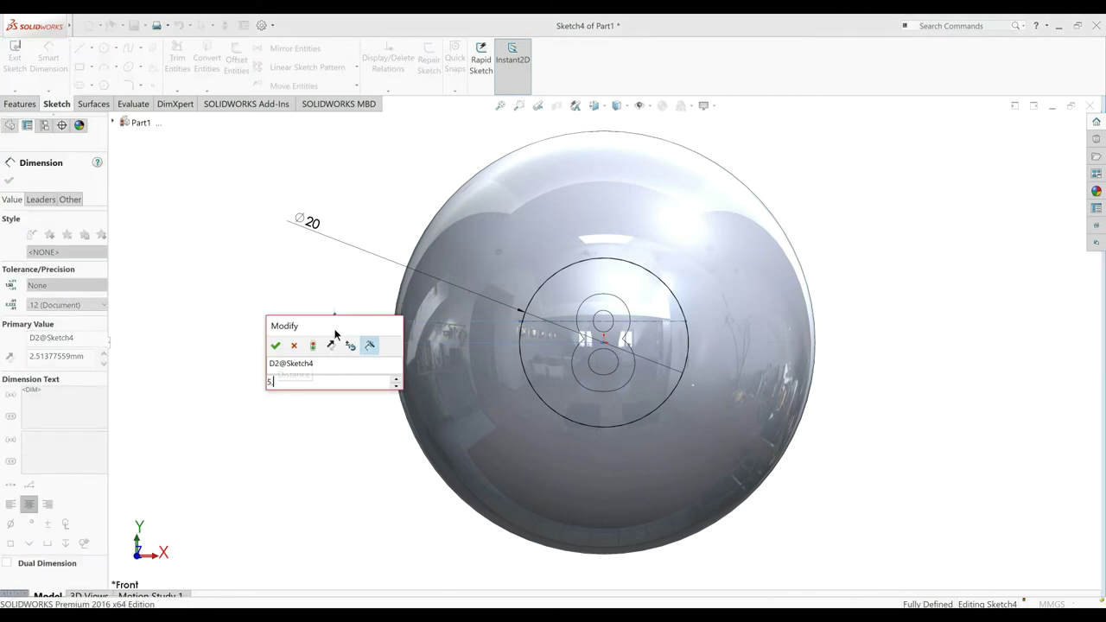
{"action": "type", "text": ".5"}
{"action": "key", "text": "Return"}
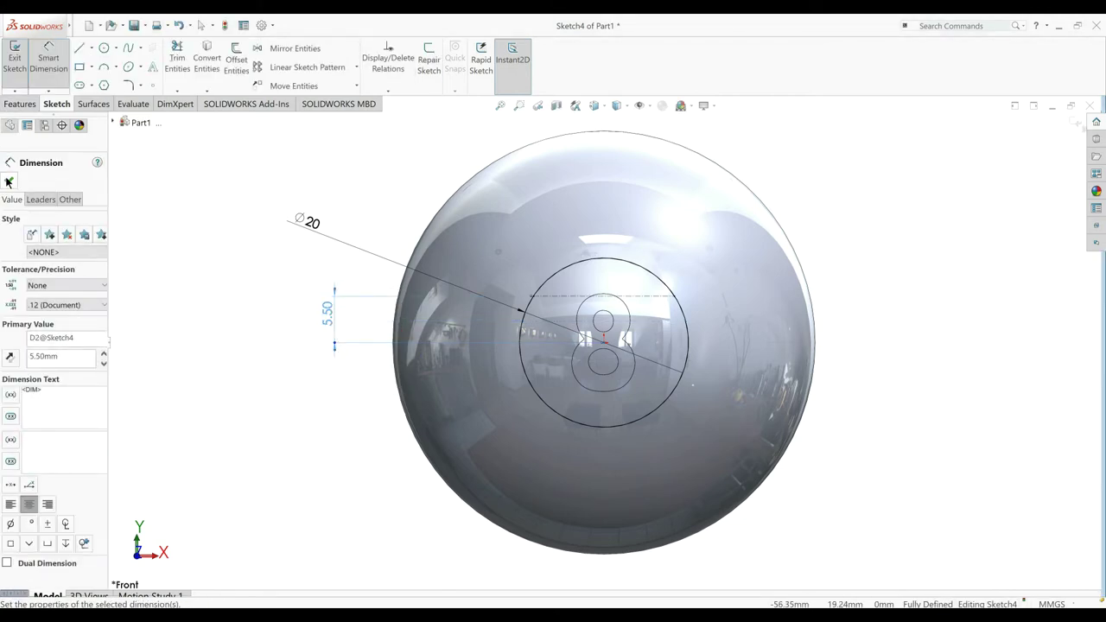
{"action": "left_click", "coordinate": [7, 182]}
Step: Place a flipped '8' along the centreline in a larger bold font, 11 mm tall
{"action": "left_click", "coordinate": [567, 298]}
{"action": "type", "text": "8"}
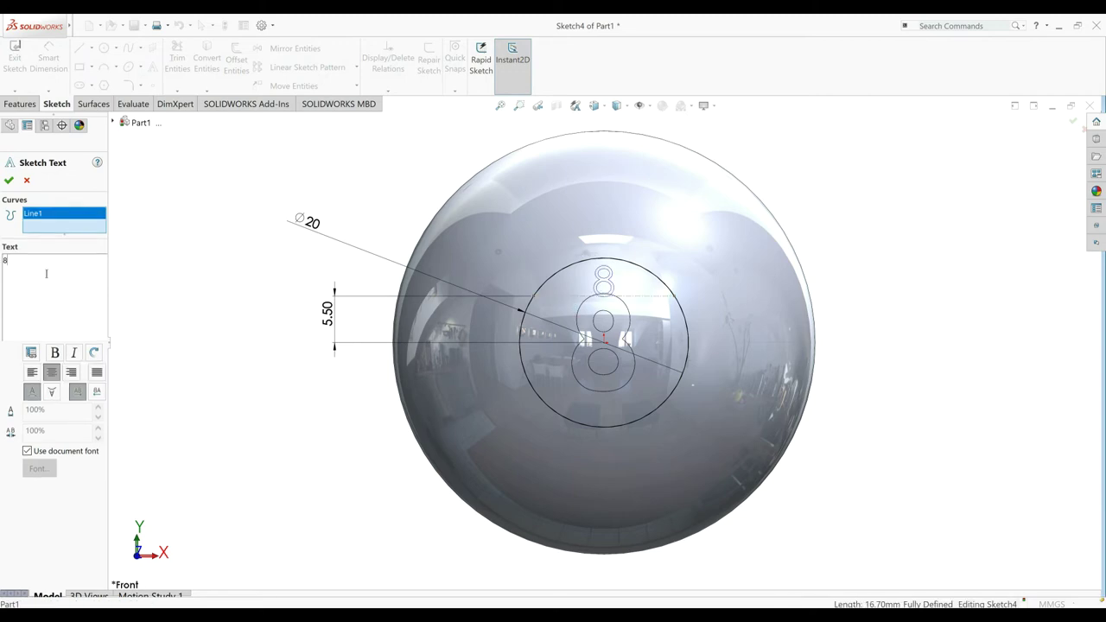
{"action": "left_click", "coordinate": [48, 394]}
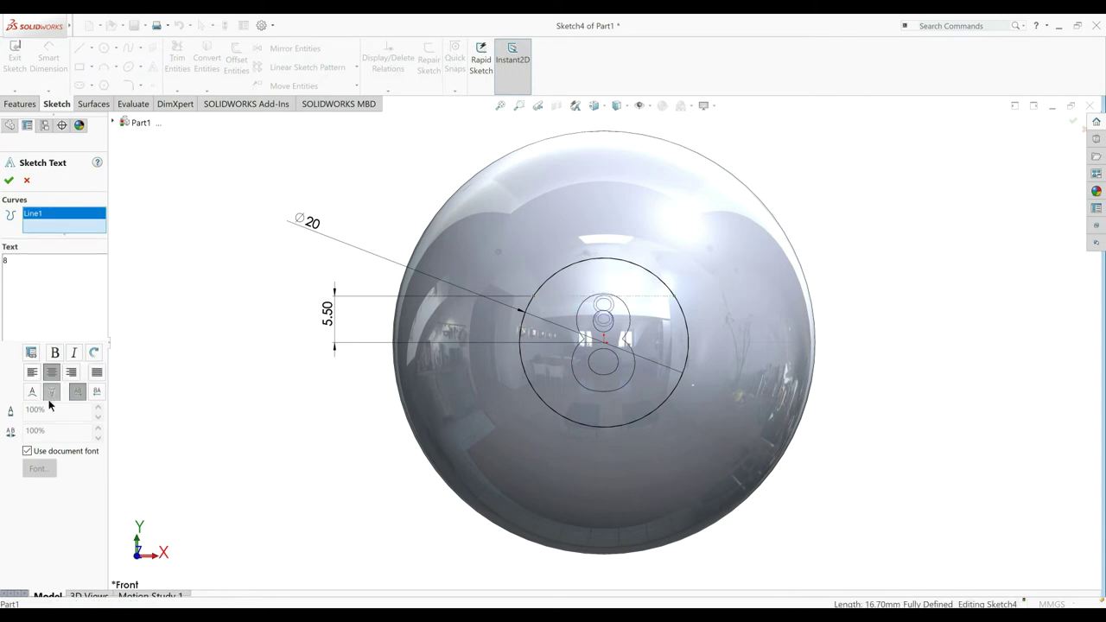
{"action": "left_click", "coordinate": [27, 452]}
{"action": "left_click", "coordinate": [39, 469]}
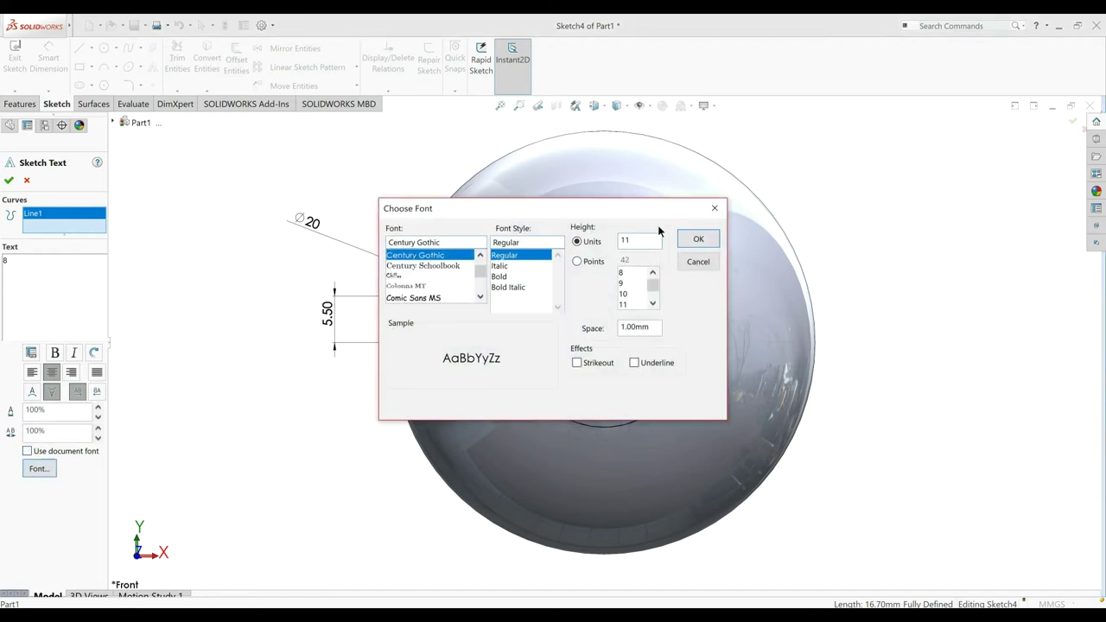
{"action": "left_click", "coordinate": [695, 239]}
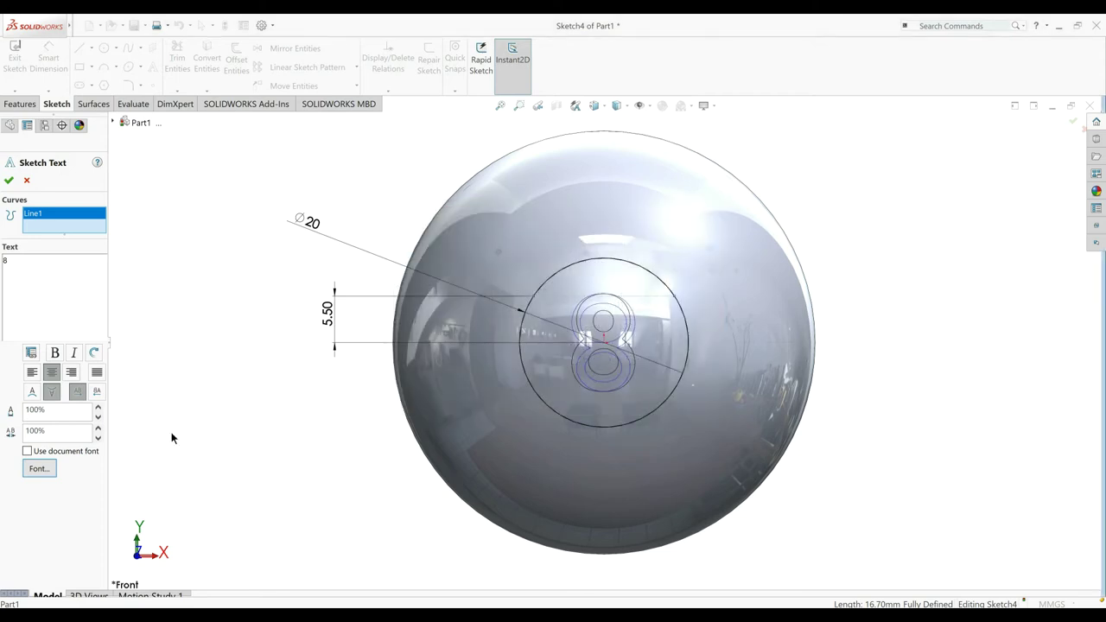
{"action": "left_click", "coordinate": [507, 276]}
{"action": "left_click", "coordinate": [699, 240]}
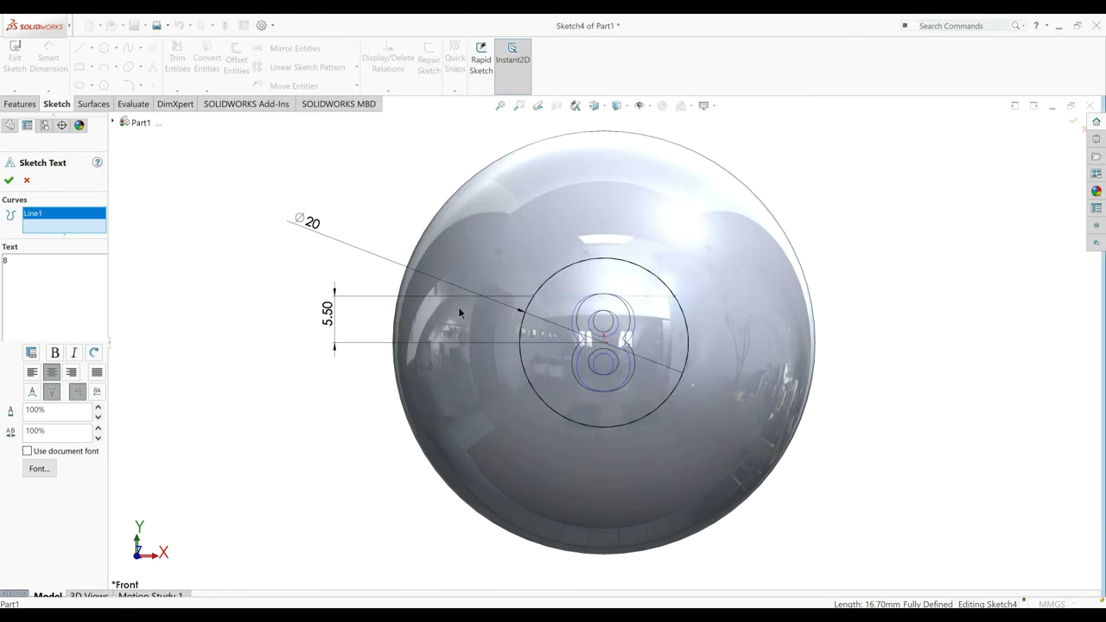
{"action": "left_click", "coordinate": [7, 180]}
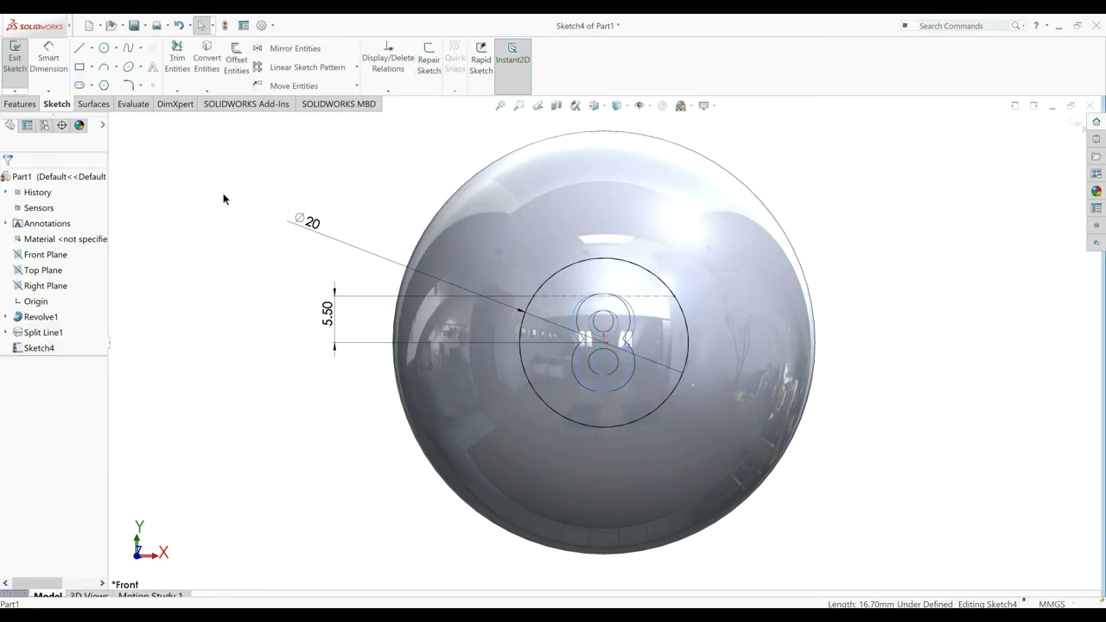
Step: Close Sketch4 with the circle and 8, then show the Curves list on the Features tab
{"action": "middle_click_drag", "start_coordinate": [278, 235], "coordinate": [297, 236]}
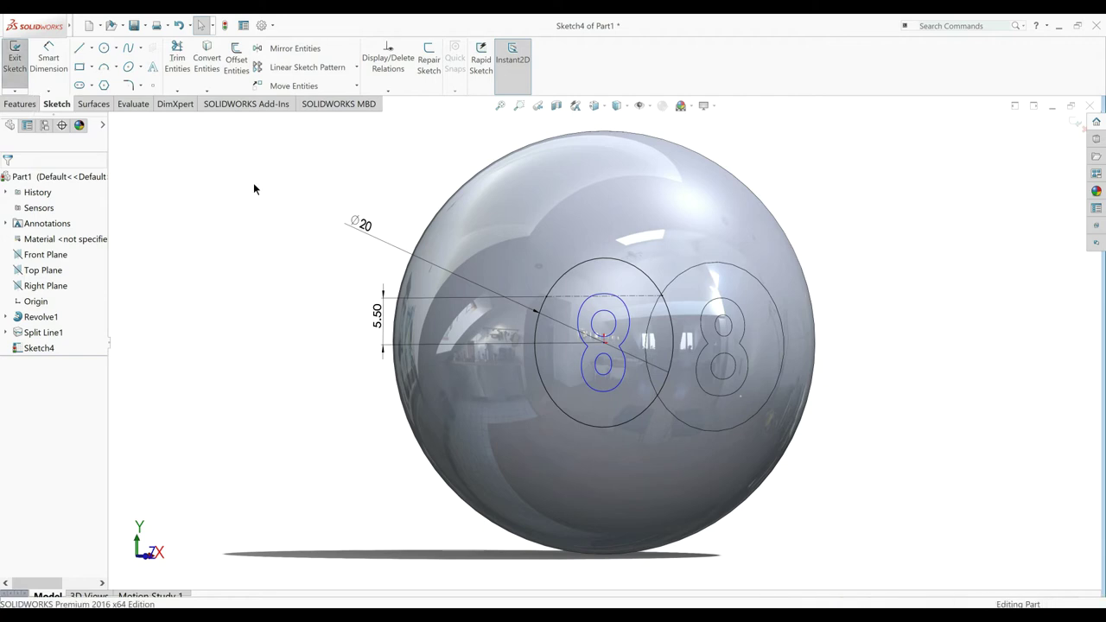
{"action": "left_click", "coordinate": [15, 53]}
{"action": "left_click", "coordinate": [21, 104]}
{"action": "left_click", "coordinate": [503, 62]}
{"action": "left_click", "coordinate": [536, 74]}
{"action": "left_click", "coordinate": [536, 90]}
{"action": "left_click", "coordinate": [535, 78]}
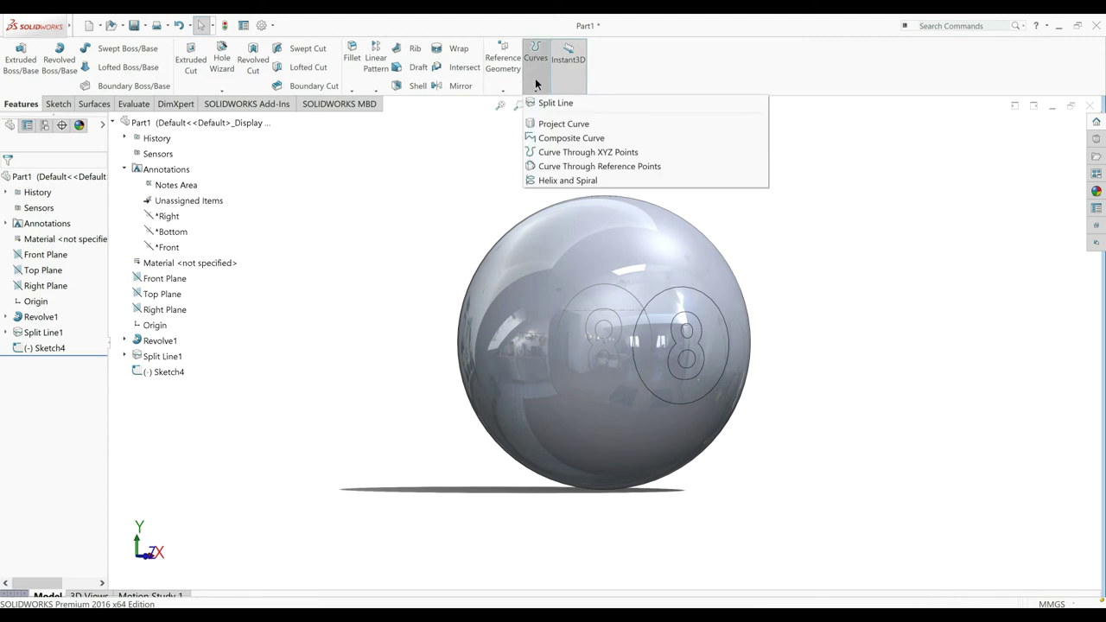
Step: Split the sphere face along Sketch4's circle-and-8 outline, projected in a single direction
{"action": "left_click", "coordinate": [555, 102]}
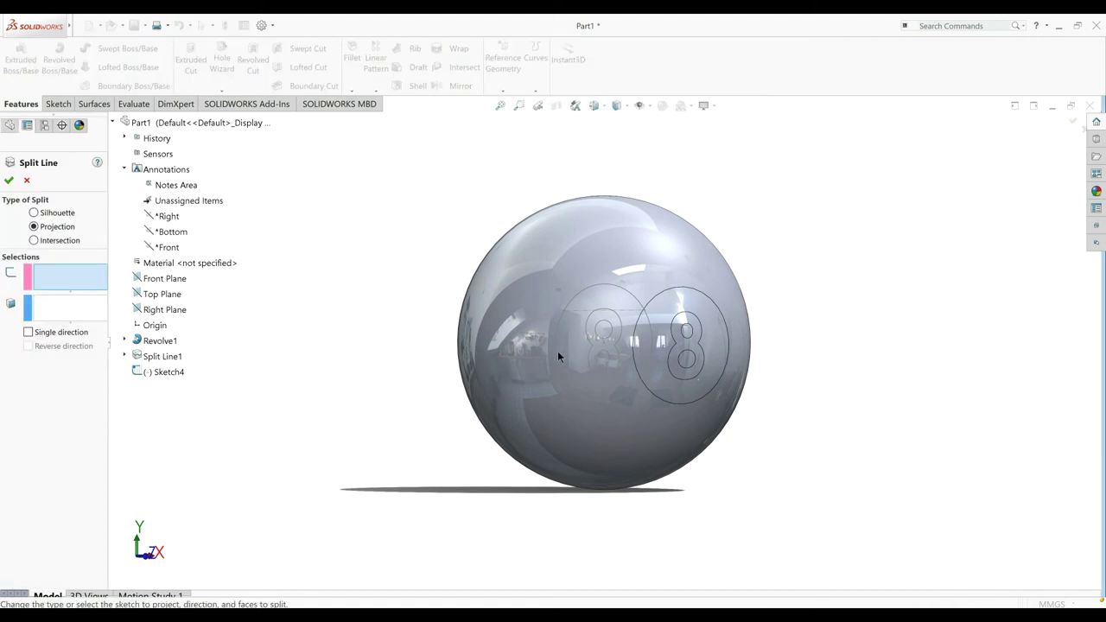
{"action": "left_click", "coordinate": [559, 360]}
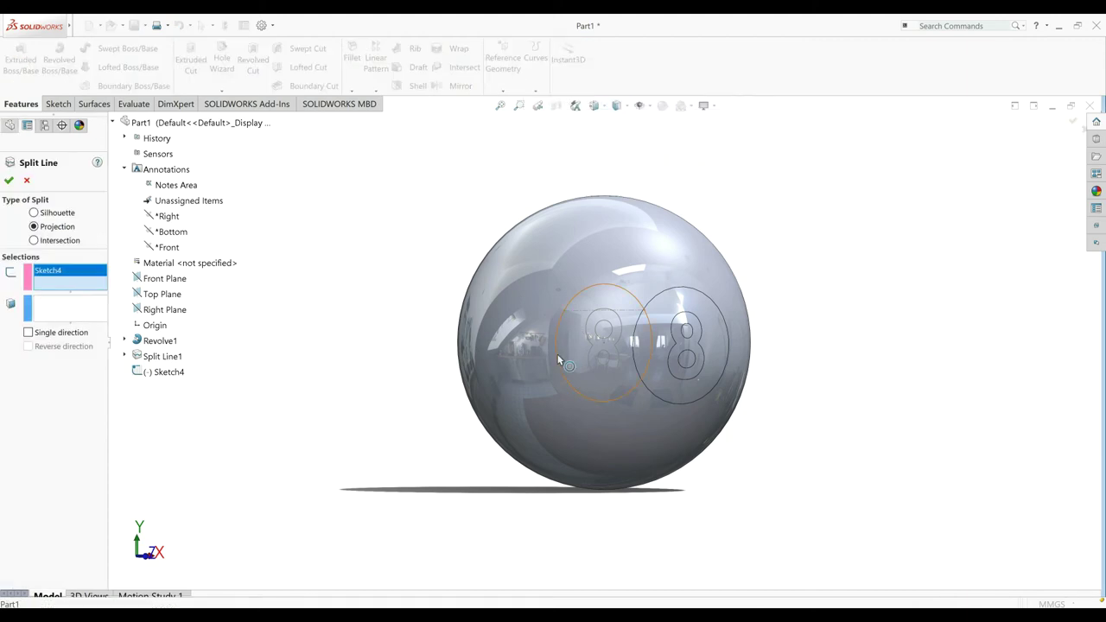
{"action": "left_click", "coordinate": [495, 332]}
{"action": "left_click", "coordinate": [29, 332]}
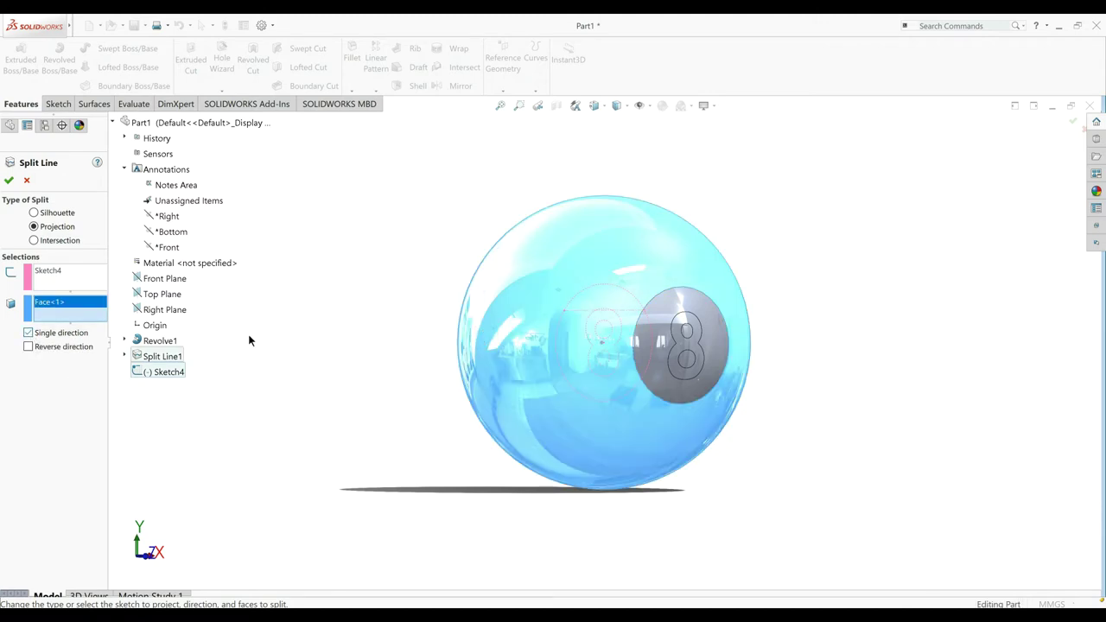
{"action": "left_click", "coordinate": [9, 180]}
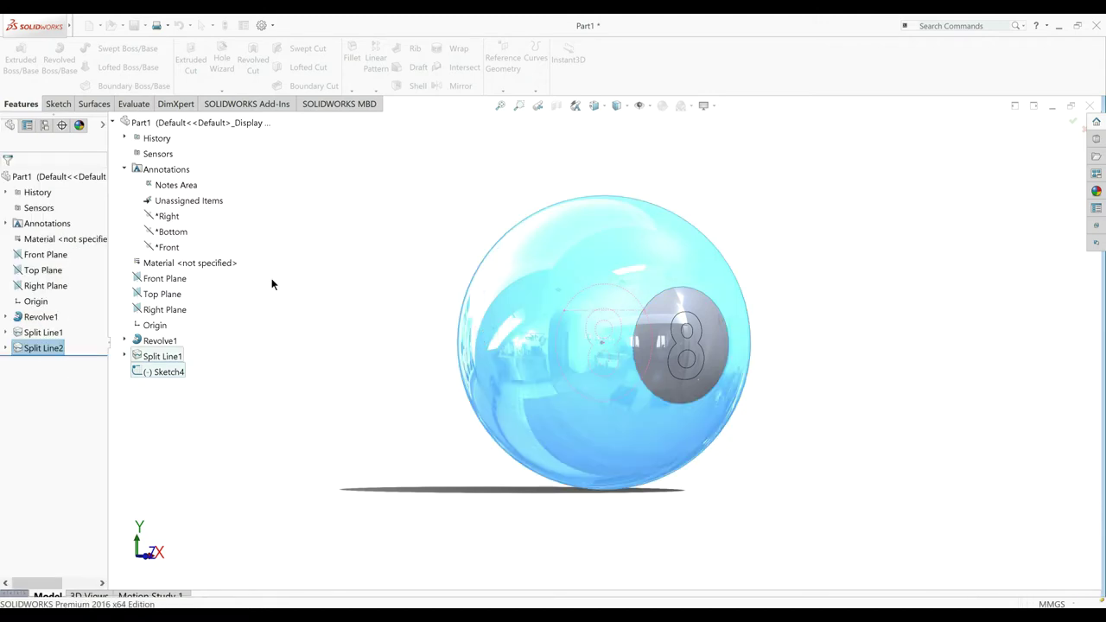
{"action": "mouse_move", "coordinate": [273, 278]}
{"action": "middle_mouse_down"}
{"action": "mouse_move", "coordinate": [435, 297]}
{"action": "mouse_move", "coordinate": [440, 349]}
{"action": "mouse_move", "coordinate": [402, 358]}
{"action": "mouse_move", "coordinate": [319, 337]}
{"action": "mouse_move", "coordinate": [341, 338]}
{"action": "mouse_move", "coordinate": [361, 311]}
{"action": "mouse_move", "coordinate": [423, 294]}
{"action": "middle_mouse_up"}
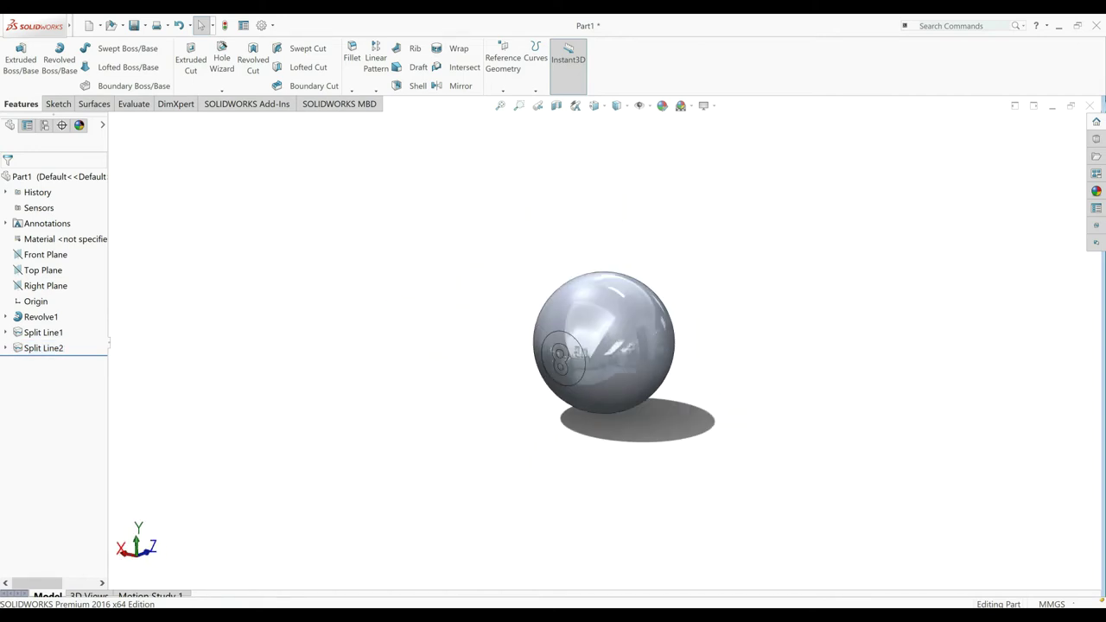
Step: Apply the Stone > Stoneware porcelain appearance to the ball and open it for editing
{"action": "left_click", "coordinate": [1096, 191]}
{"action": "left_click", "coordinate": [986, 136]}
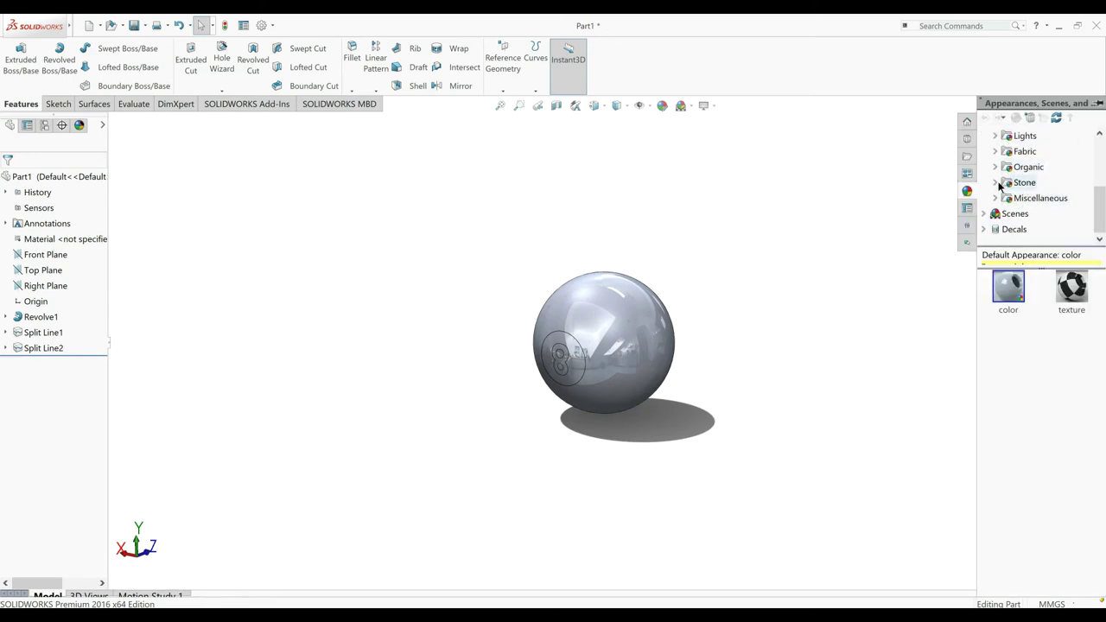
{"action": "left_click", "coordinate": [996, 182]}
{"action": "scroll", "coordinate": [1010, 209], "scroll_direction": "down", "scroll_amount": 3}
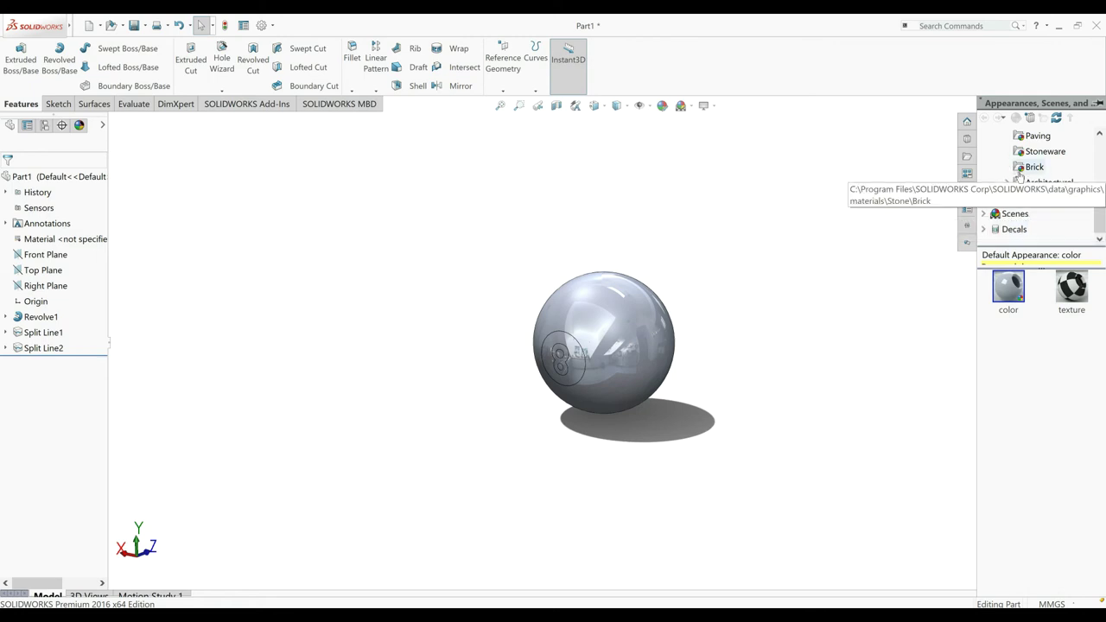
{"action": "scroll", "coordinate": [1012, 208], "scroll_direction": "up", "scroll_amount": 3}
{"action": "left_click", "coordinate": [1034, 184]}
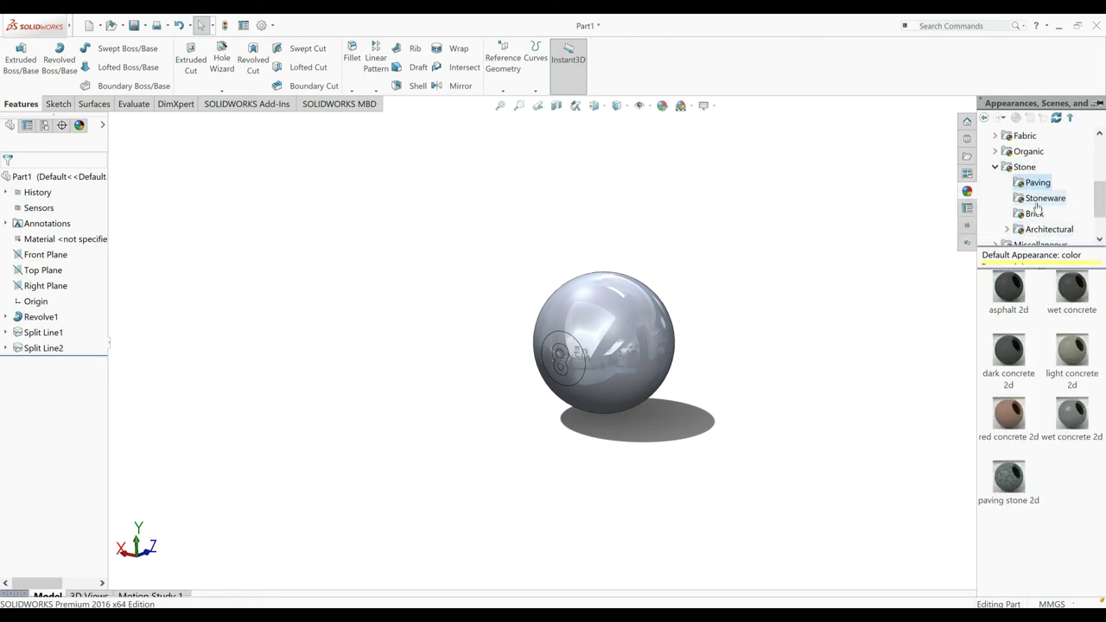
{"action": "left_click", "coordinate": [1042, 197]}
{"action": "double_click", "coordinate": [1007, 415]}
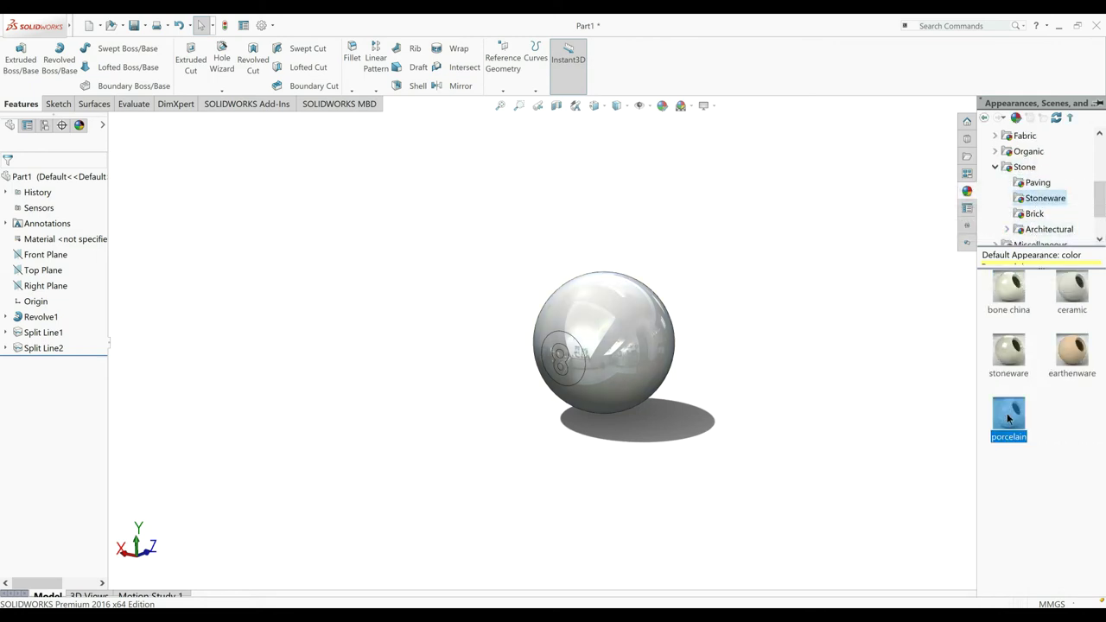
{"action": "left_click", "coordinate": [663, 106]}
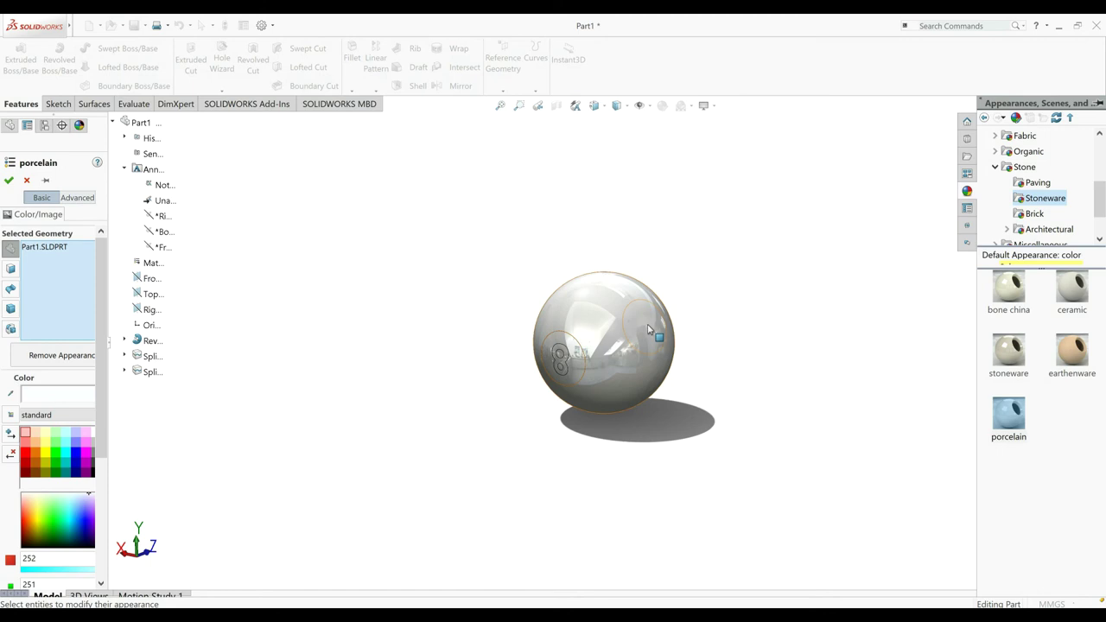
Step: Retarget the porcelain appearance from the whole part to faces, with colour set to black
{"action": "scroll", "coordinate": [652, 339], "scroll_direction": "down", "scroll_amount": 3}
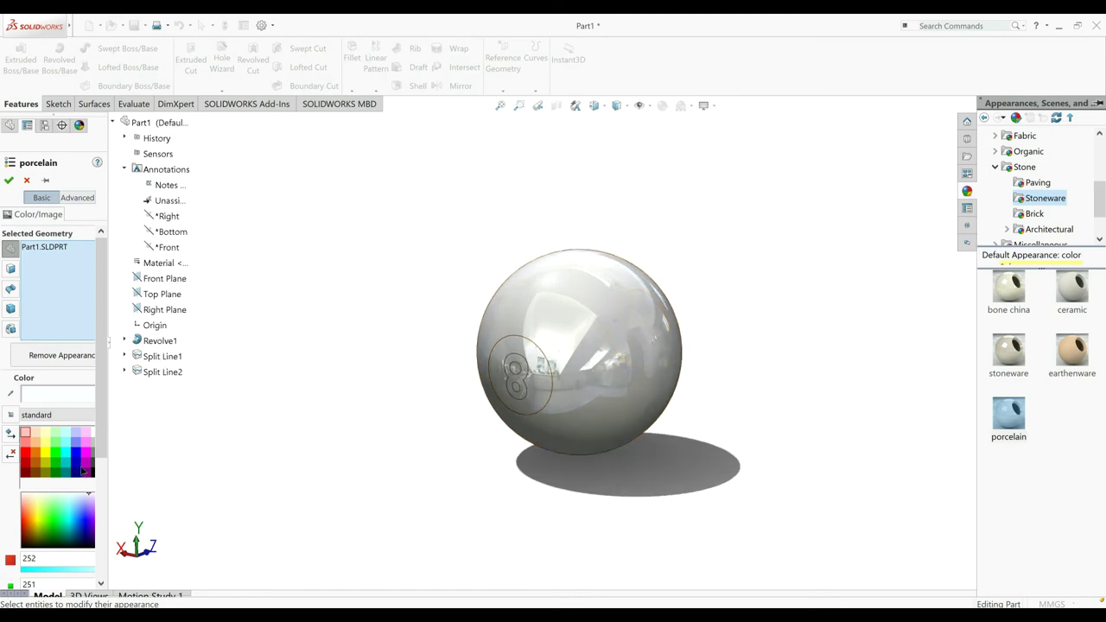
{"action": "right_click", "coordinate": [42, 250]}
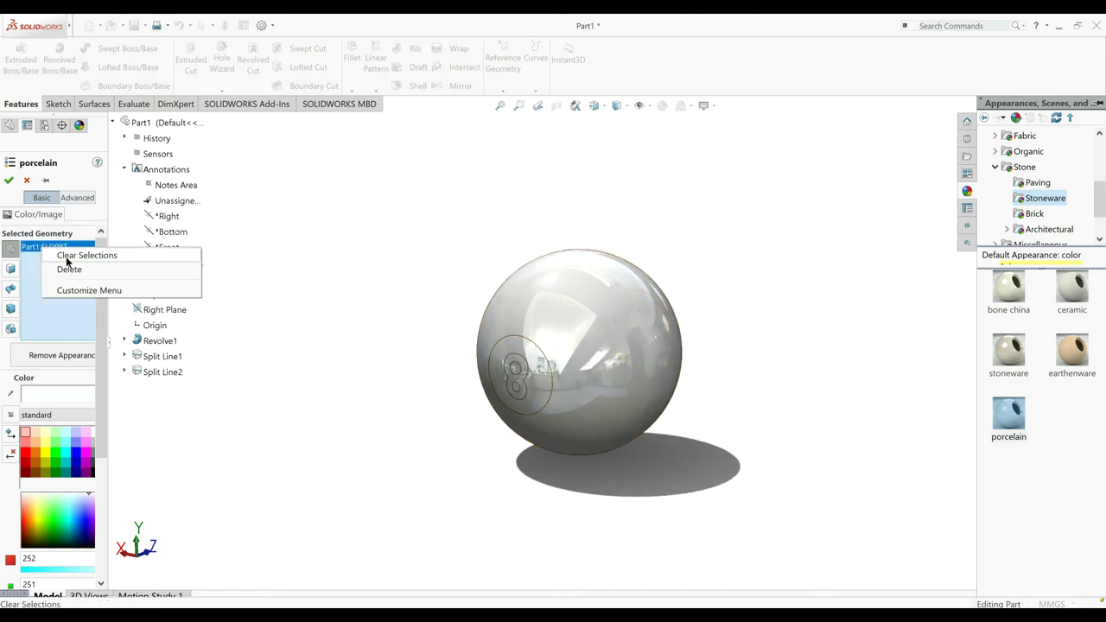
{"action": "left_click", "coordinate": [12, 272]}
{"action": "left_click", "coordinate": [11, 273]}
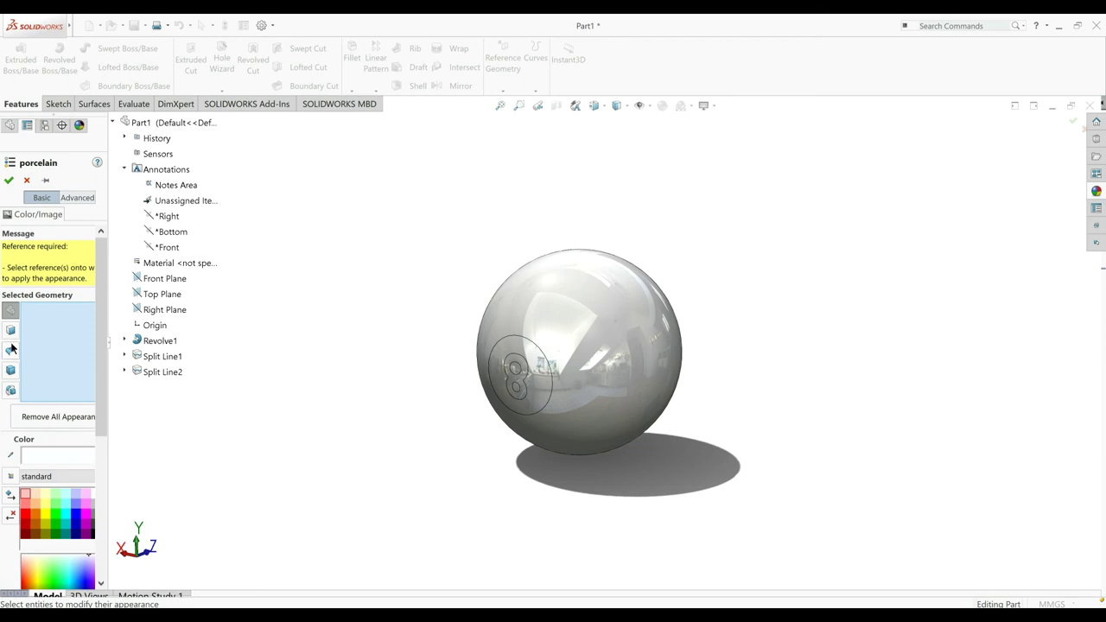
{"action": "left_click", "coordinate": [12, 331]}
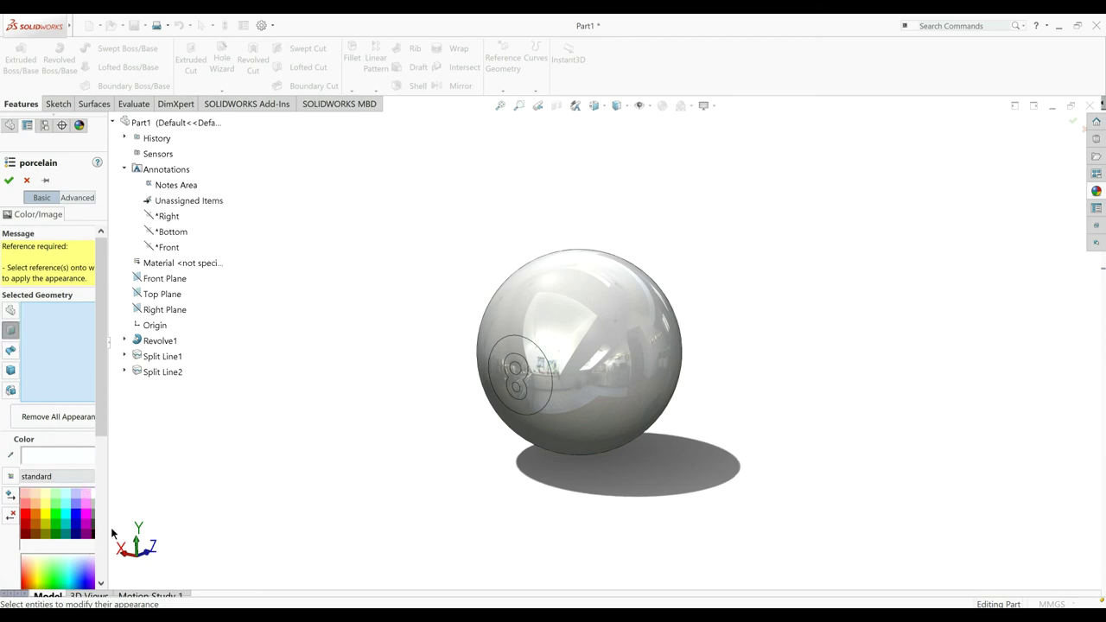
{"action": "left_click", "coordinate": [92, 534]}
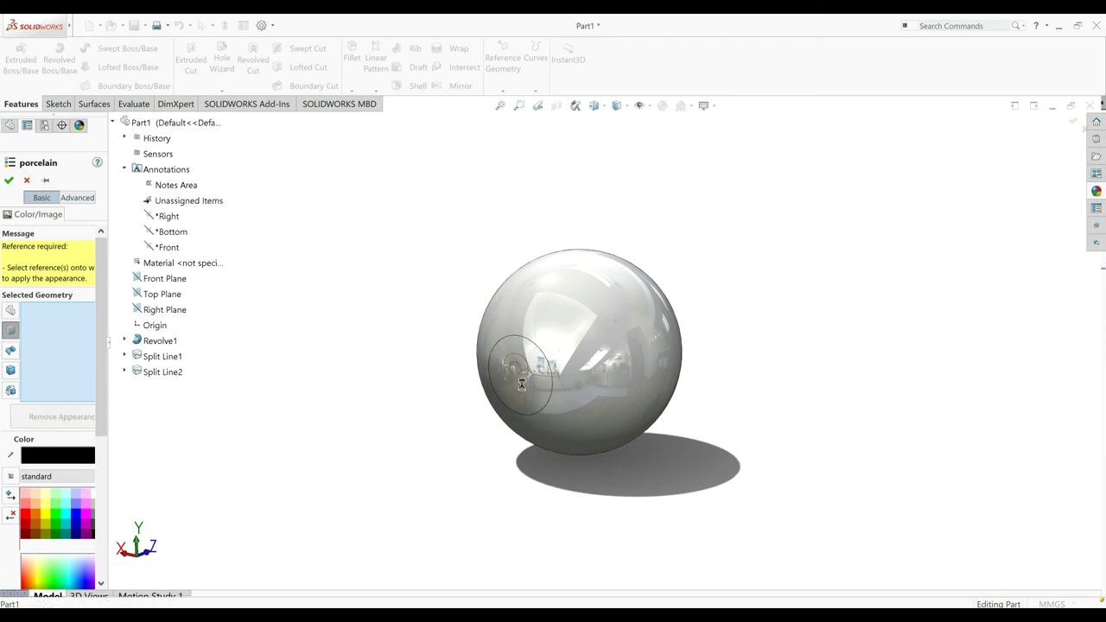
Step: Turn the outer sphere faces and the 8 black, leaving the circle white
{"action": "left_click", "coordinate": [523, 389]}
{"action": "left_click", "coordinate": [617, 340]}
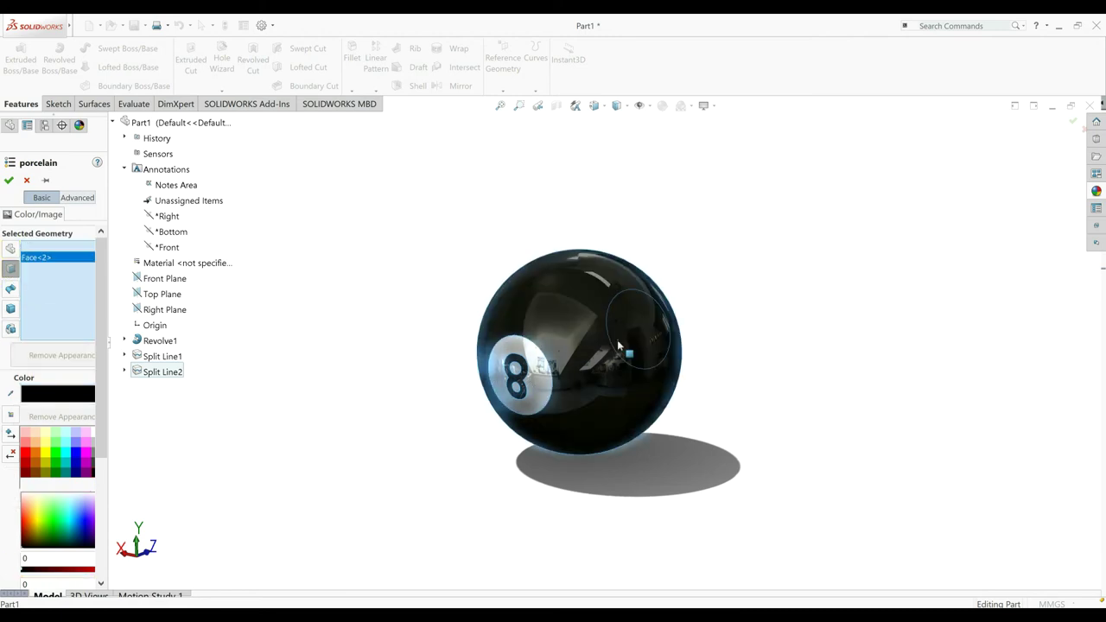
{"action": "middle_click_drag", "start_coordinate": [617, 341], "coordinate": [637, 361]}
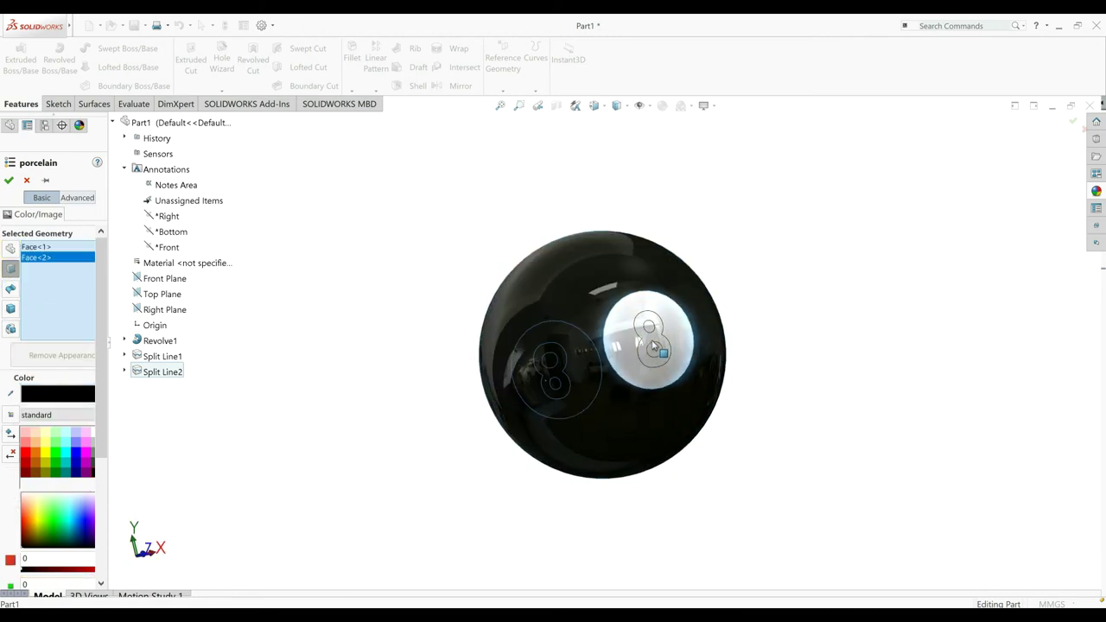
{"action": "left_click", "coordinate": [647, 355]}
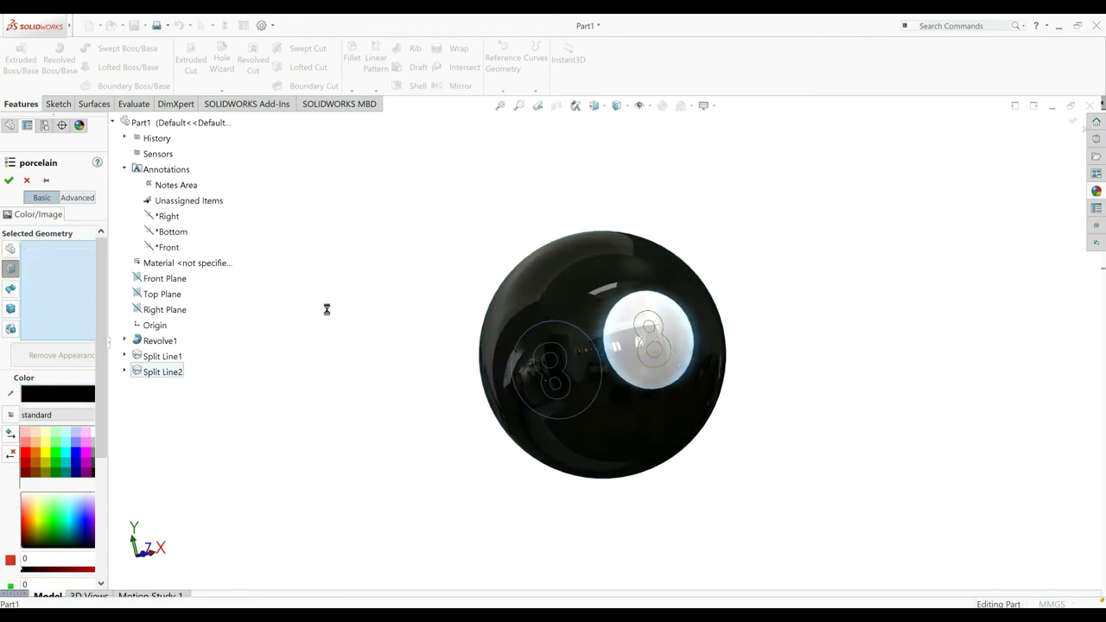
{"action": "left_click", "coordinate": [8, 181]}
{"action": "mouse_move", "coordinate": [366, 315]}
{"action": "middle_mouse_down"}
{"action": "mouse_move", "coordinate": [433, 306]}
{"action": "mouse_move", "coordinate": [480, 325]}
{"action": "mouse_move", "coordinate": [637, 435]}
{"action": "middle_mouse_up"}
{"action": "scroll", "coordinate": [639, 435], "scroll_direction": "down", "scroll_amount": 4}
{"action": "mouse_move", "coordinate": [578, 411]}
{"action": "middle_mouse_down"}
{"action": "mouse_move", "coordinate": [307, 426]}
{"action": "mouse_move", "coordinate": [365, 433]}
{"action": "middle_mouse_up"}
{"action": "scroll", "coordinate": [366, 432], "scroll_direction": "up", "scroll_amount": 3}
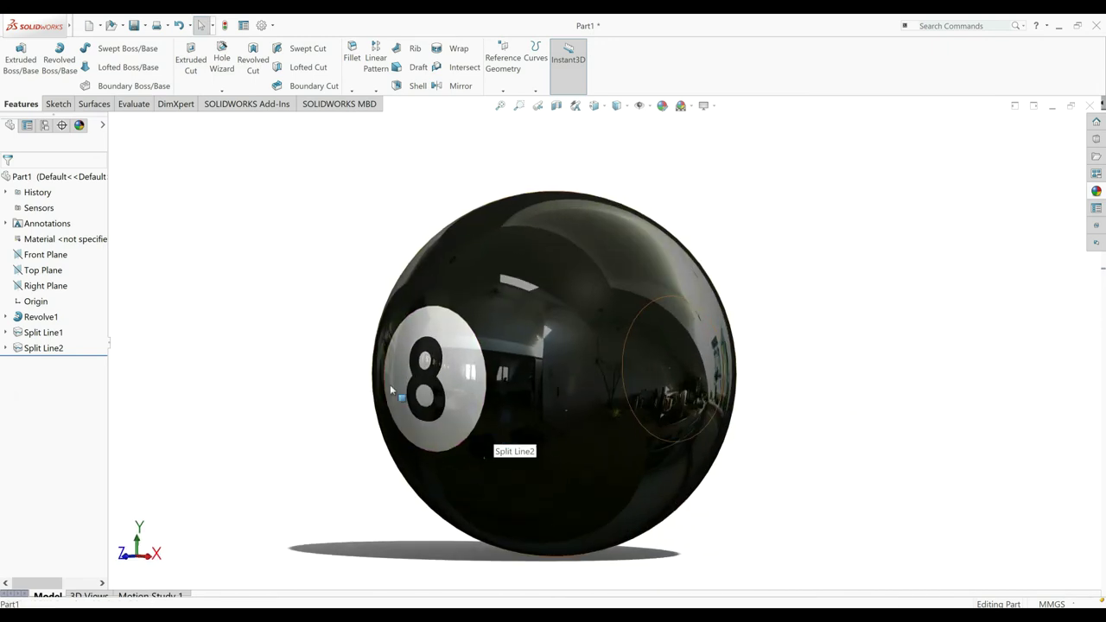